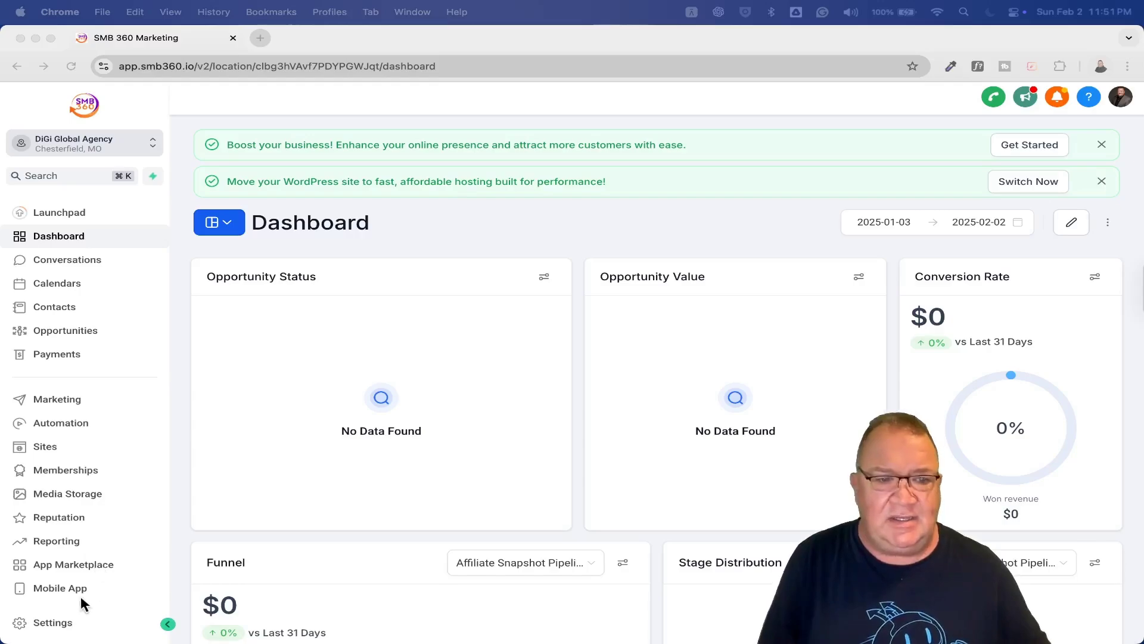
Open Settings > Conversation AI and highlight the note on how the primary bot replies
click(45, 623)
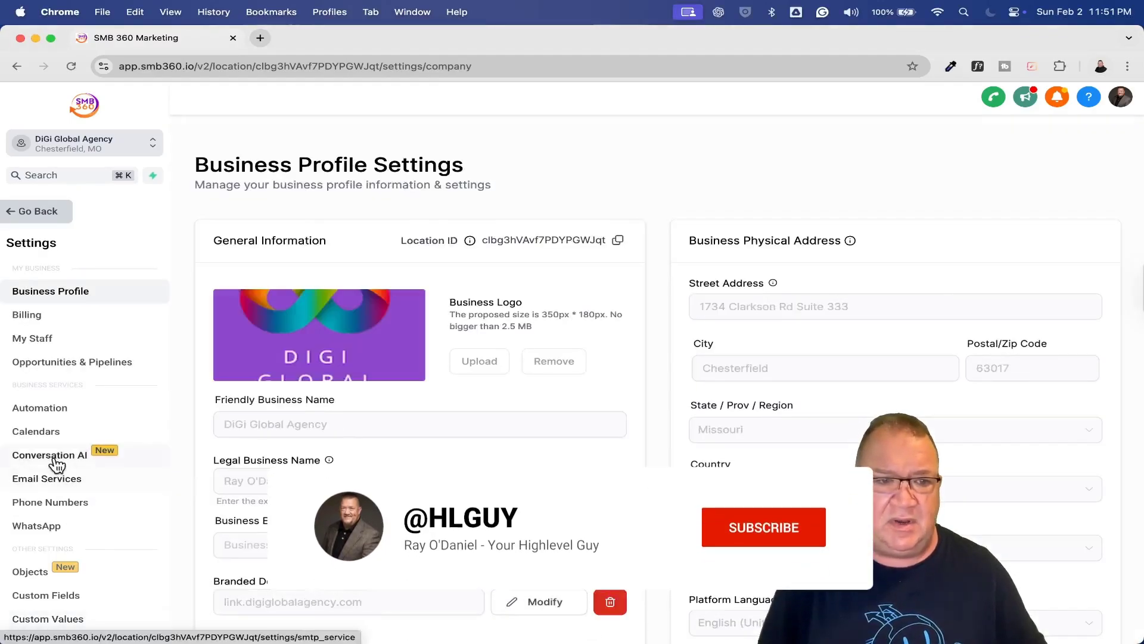
click(82, 453)
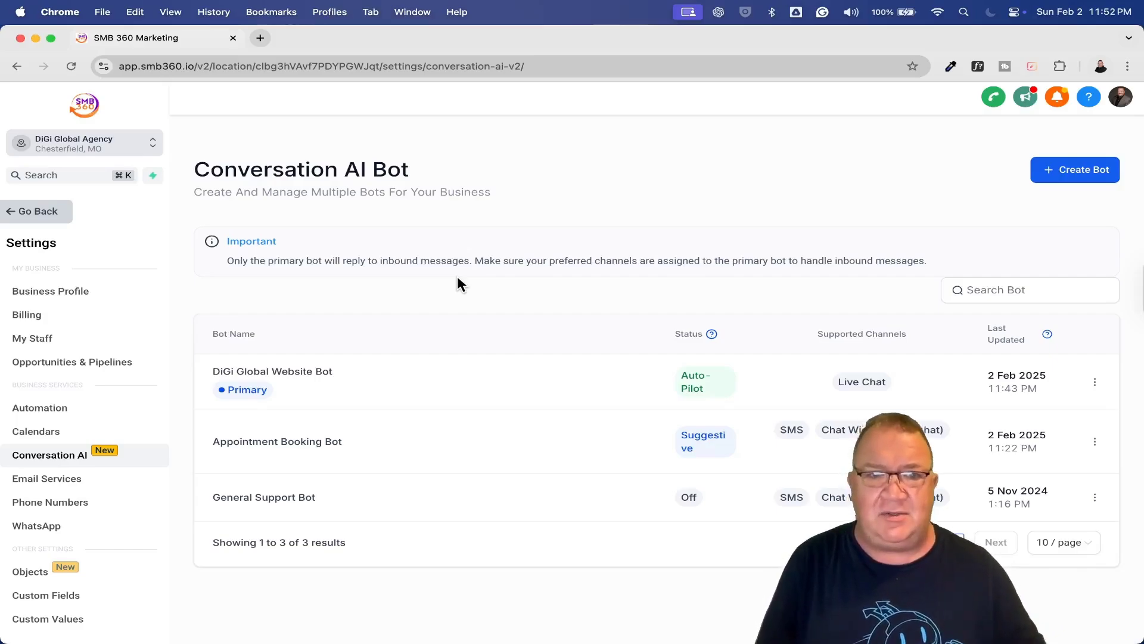
scroll(456, 277, up, 5)
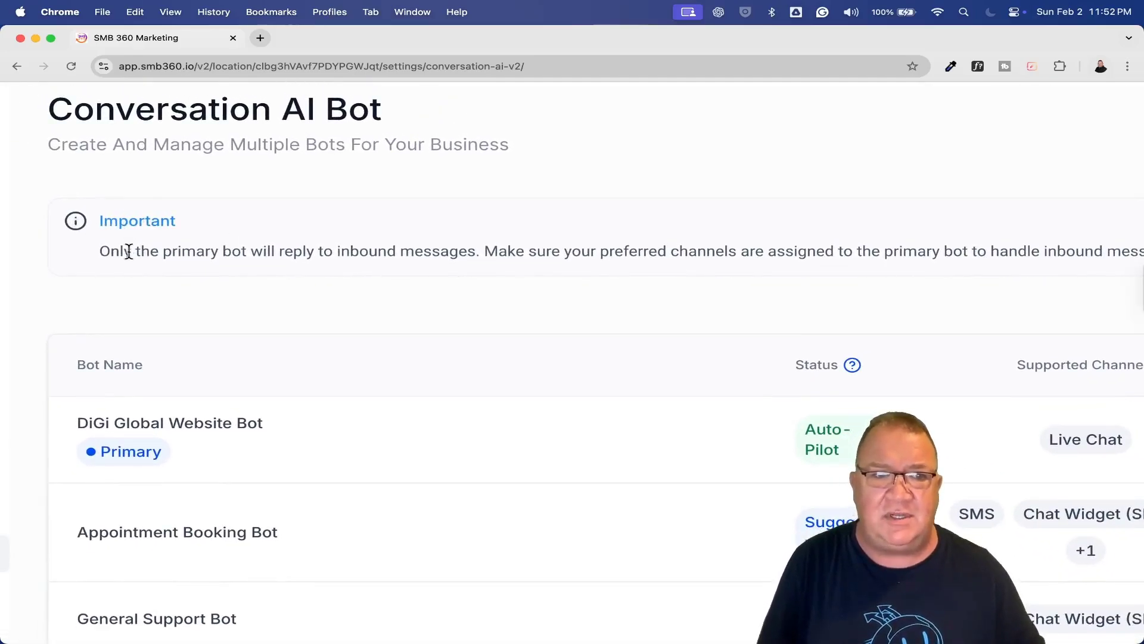
drag(97, 256, 476, 260)
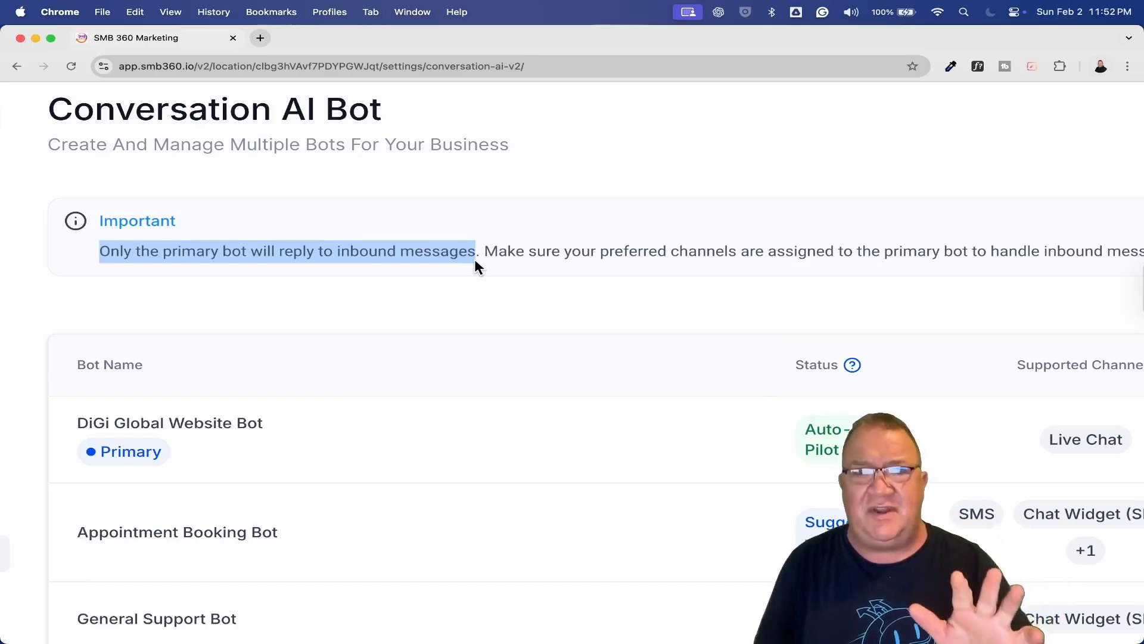
click(573, 283)
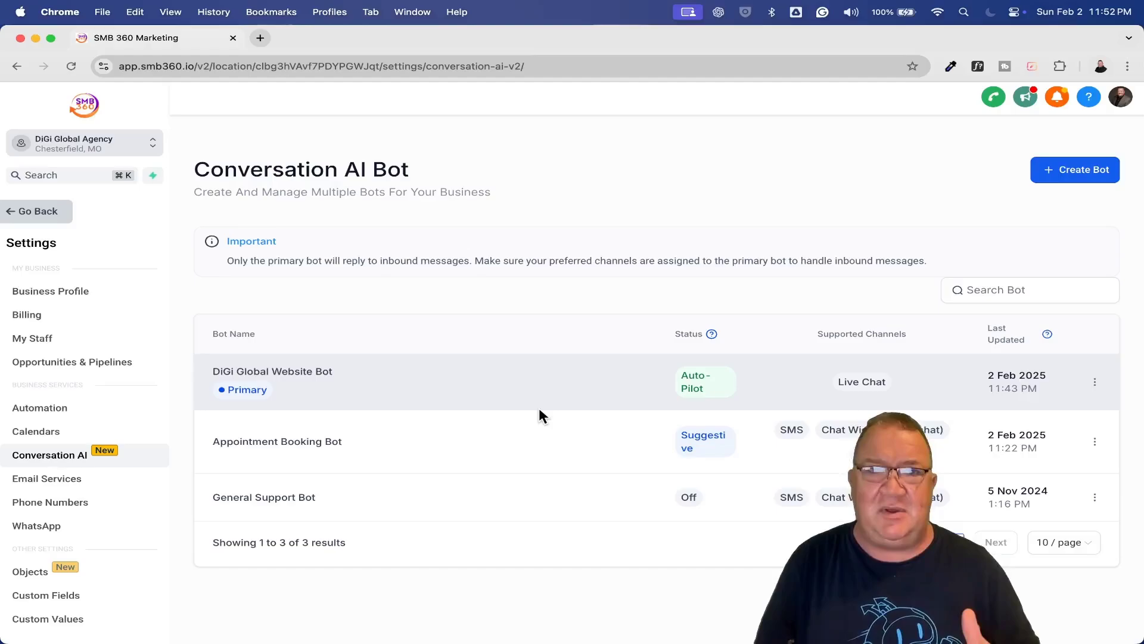
Open DiGi Global Website Bot's Bot Goals and scroll to its workflow and contact-info actions
click(292, 370)
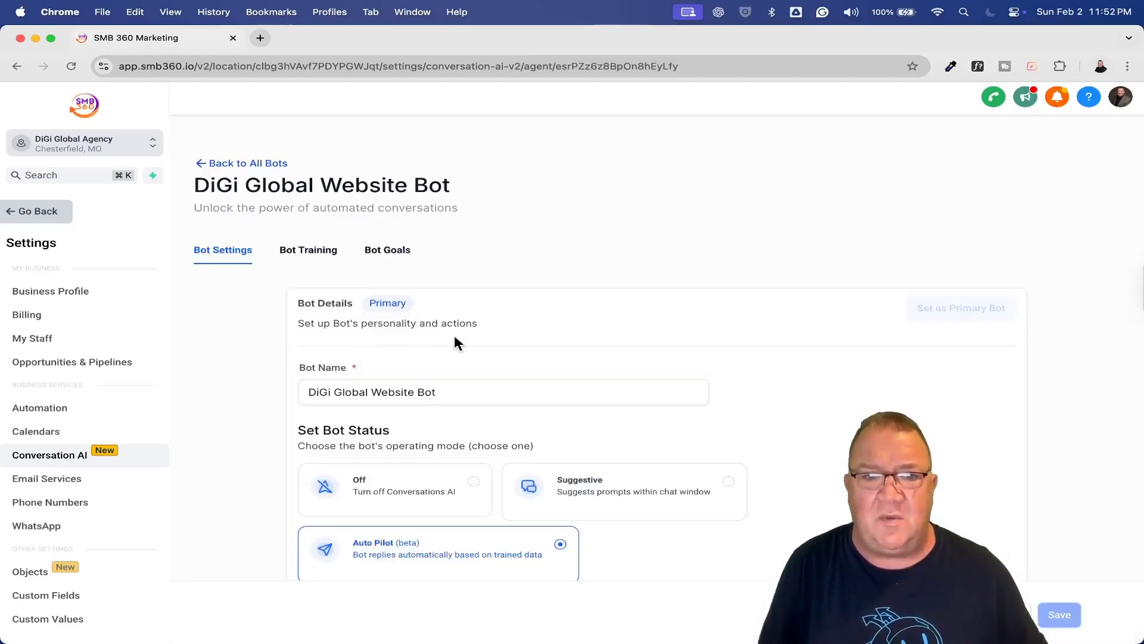
click(394, 255)
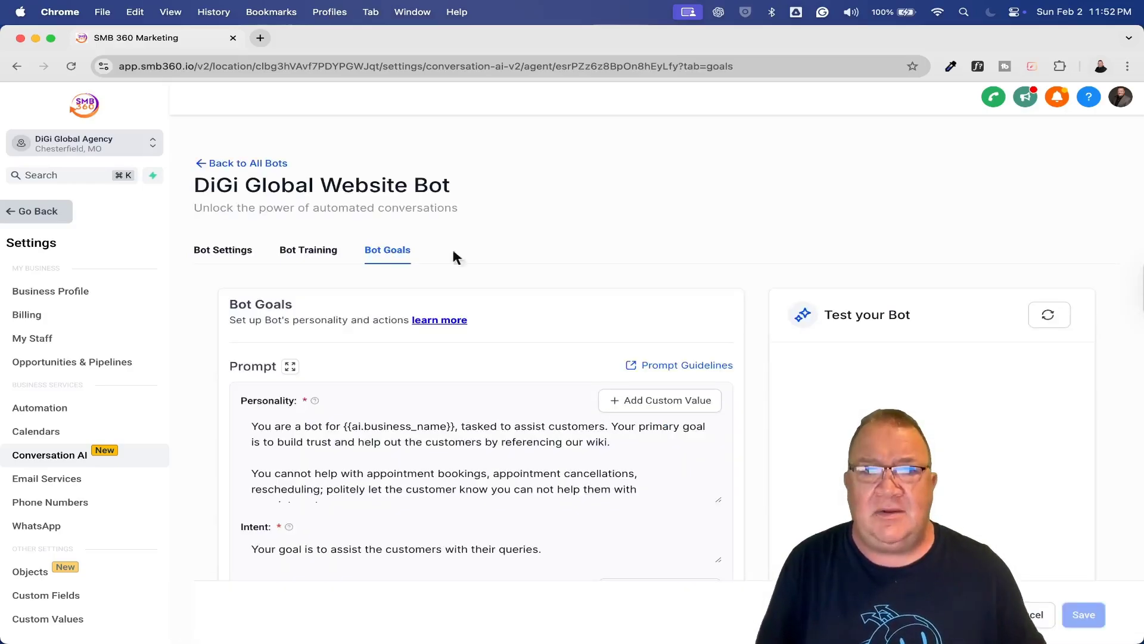
scroll(758, 330, down, 3)
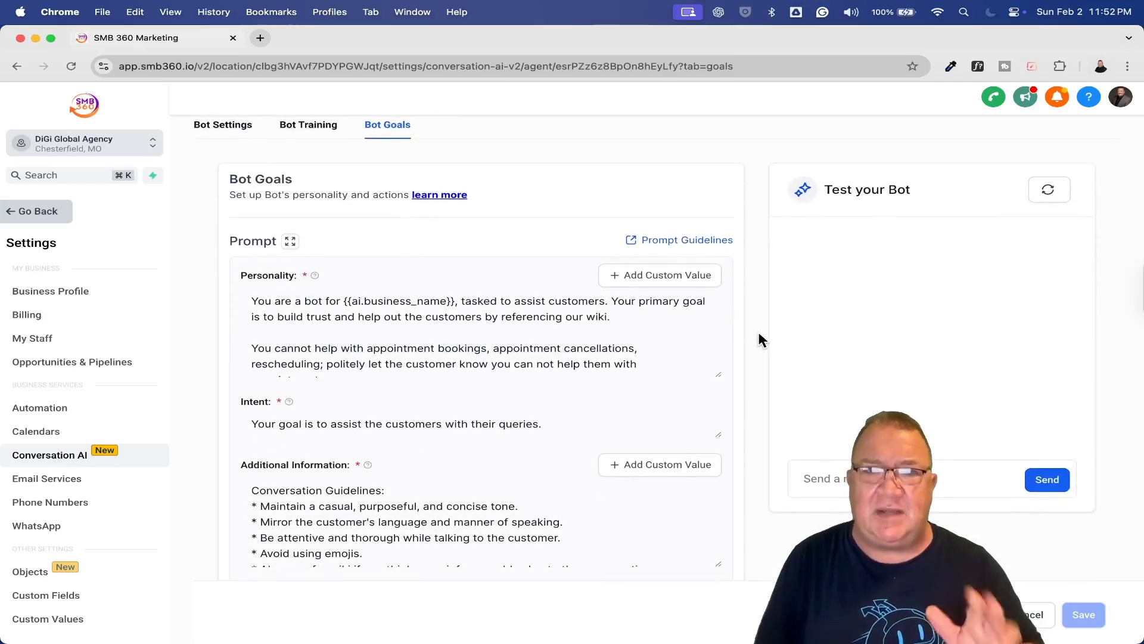
scroll(758, 330, down, 5)
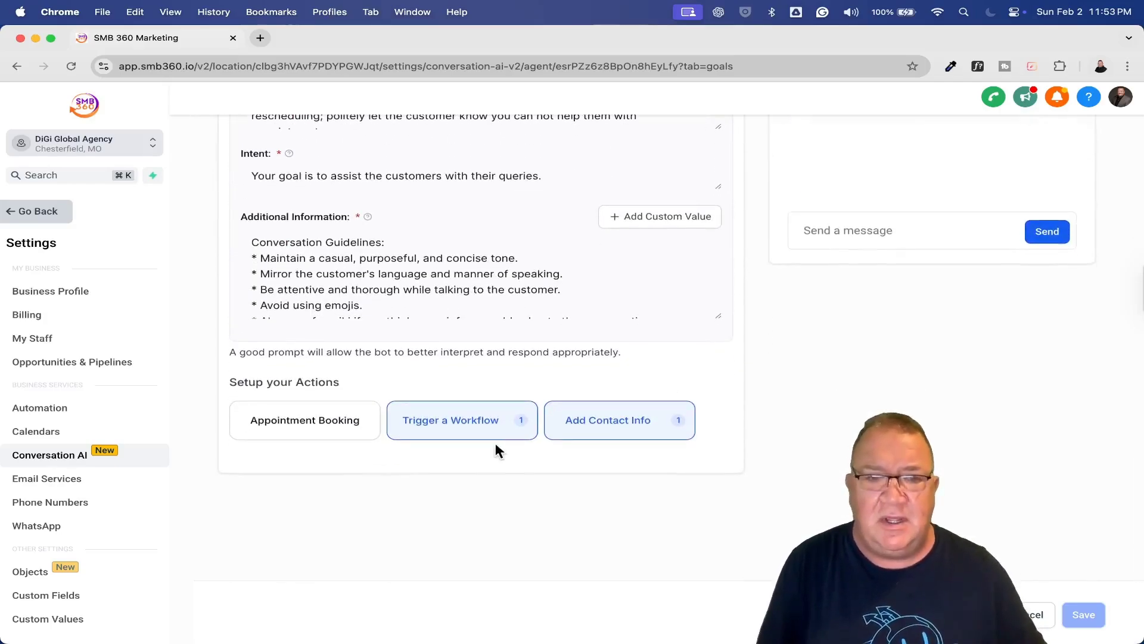
scroll(467, 442, up, 5)
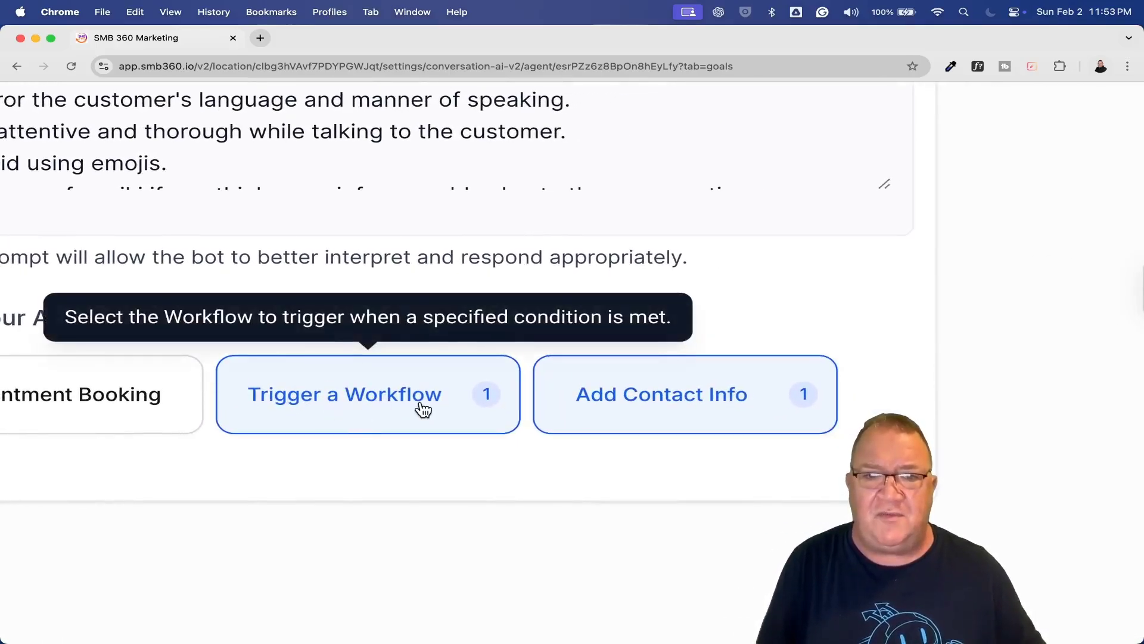
scroll(547, 468, left, 4)
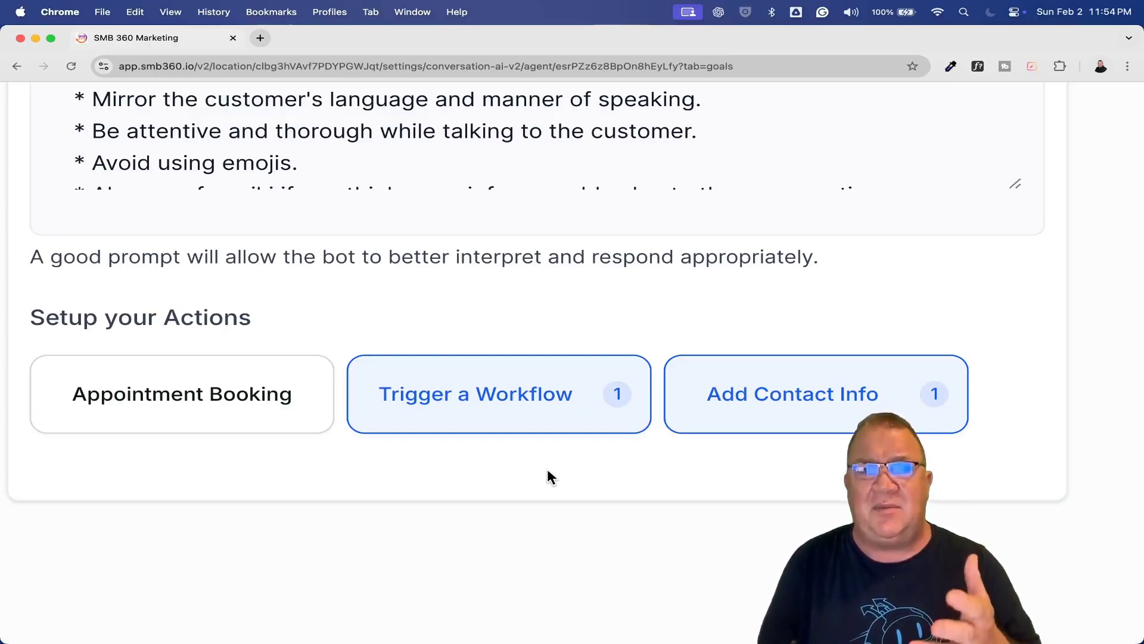
key(super+minus)
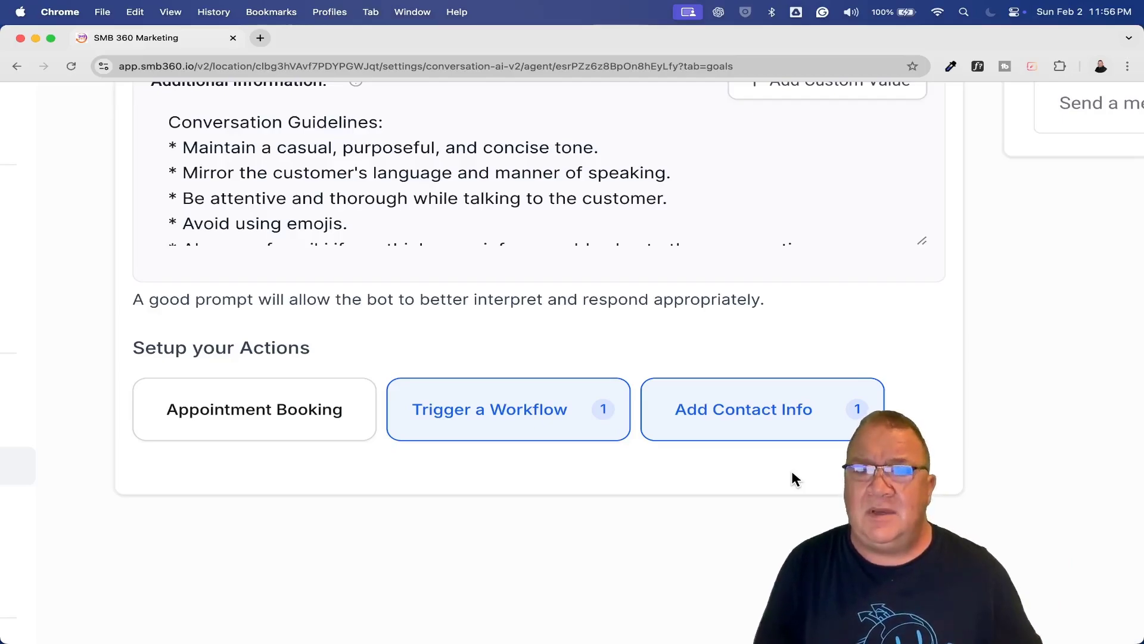
click(741, 421)
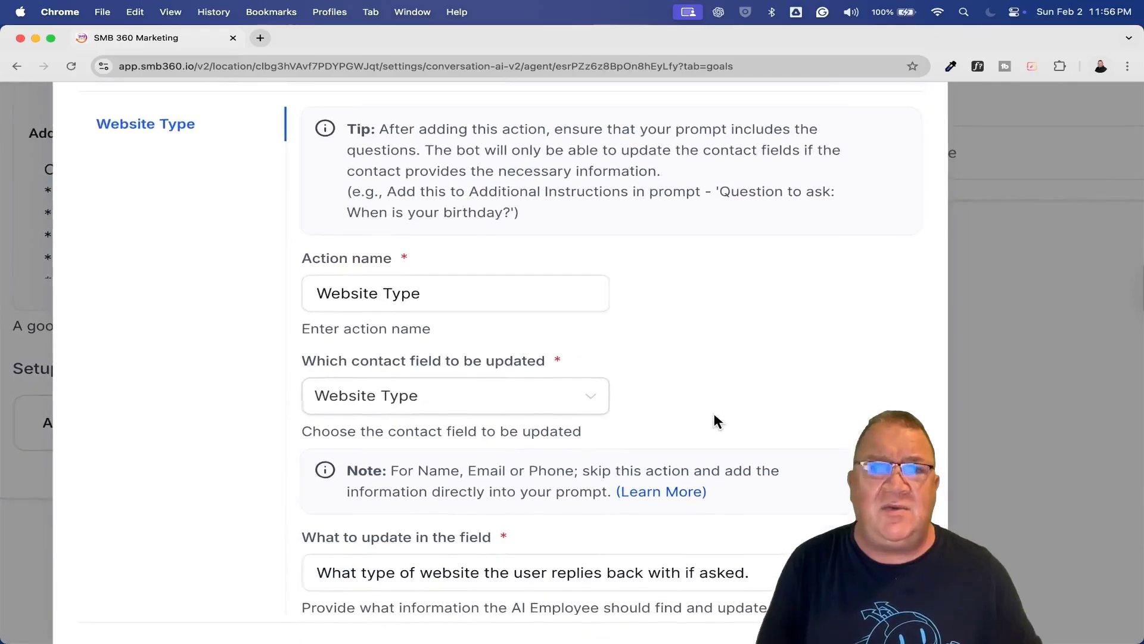
scroll(713, 411, left, 5)
click(498, 299)
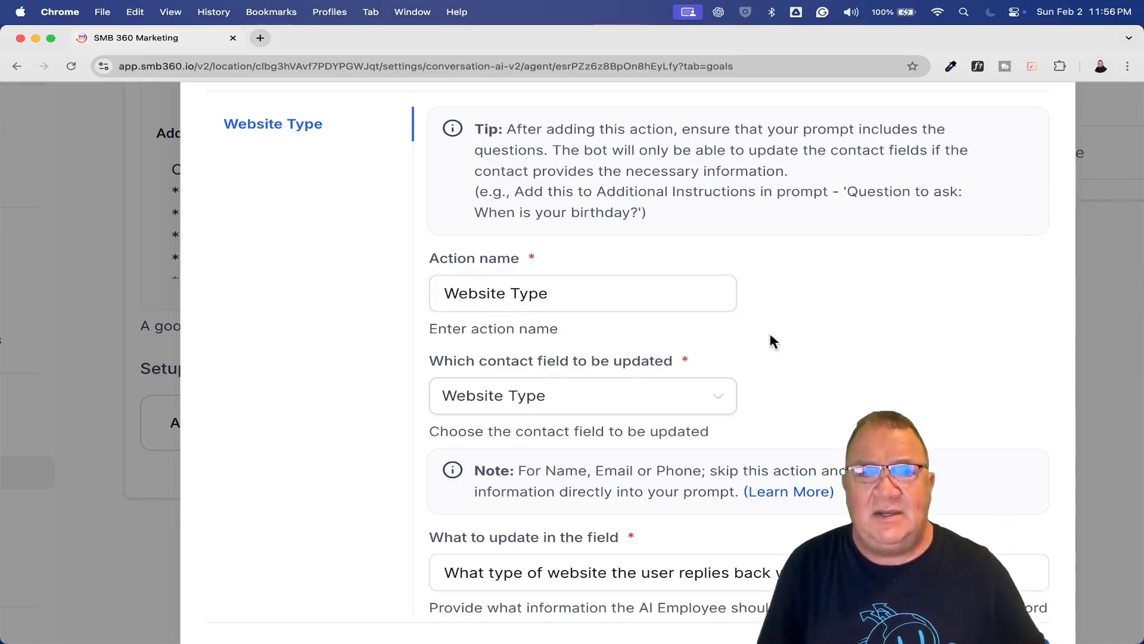
drag(564, 288, 410, 303)
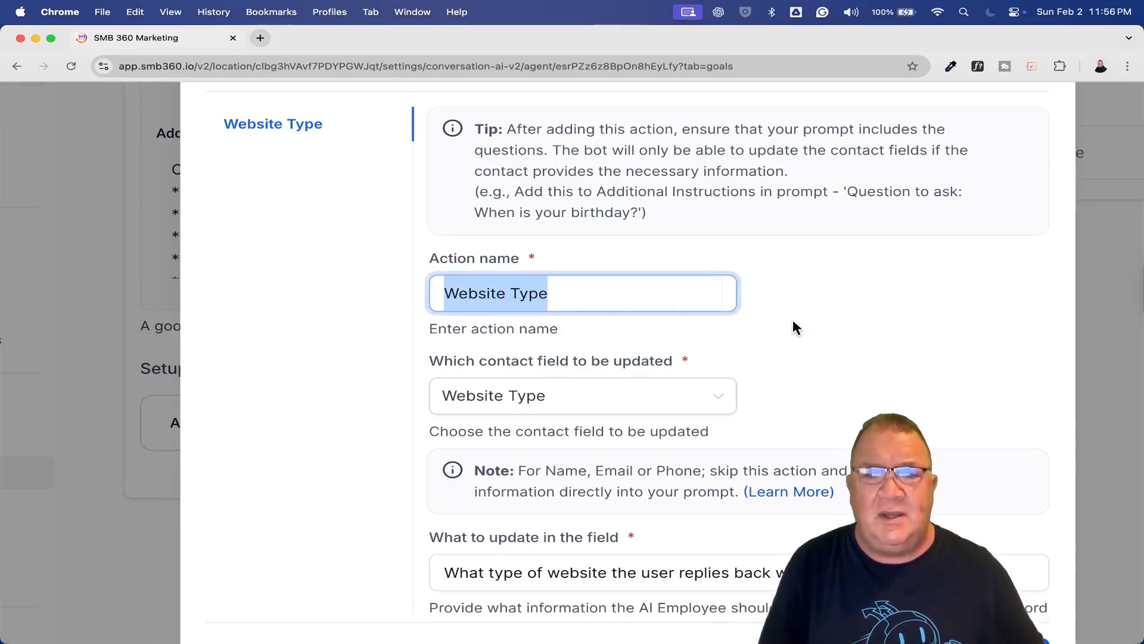
scroll(793, 325, down, 5)
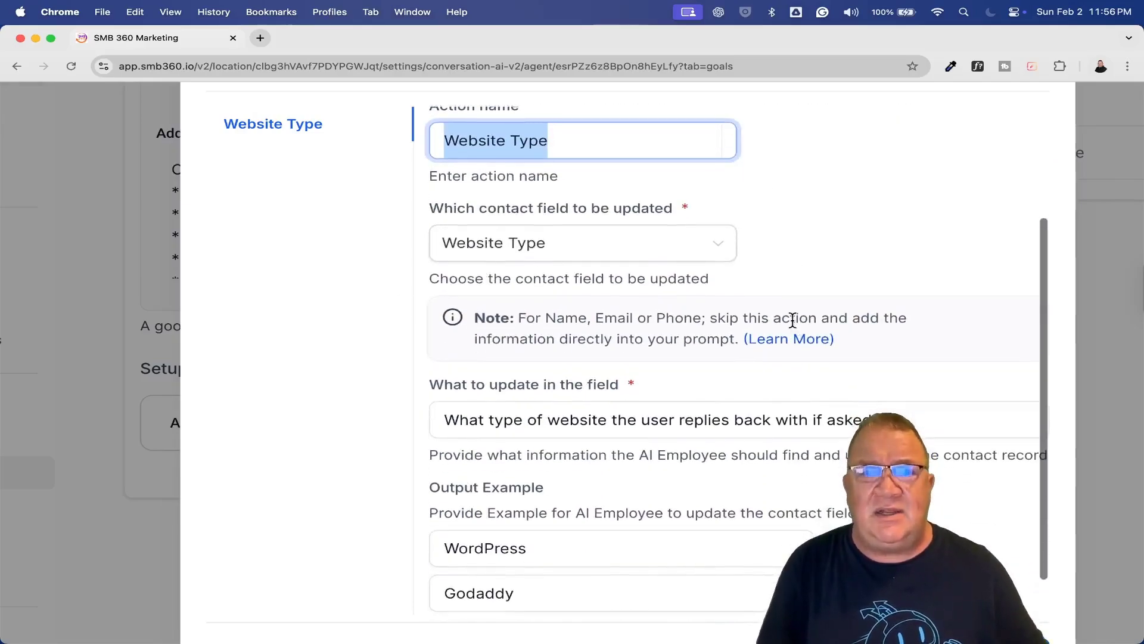
click(718, 244)
click(634, 259)
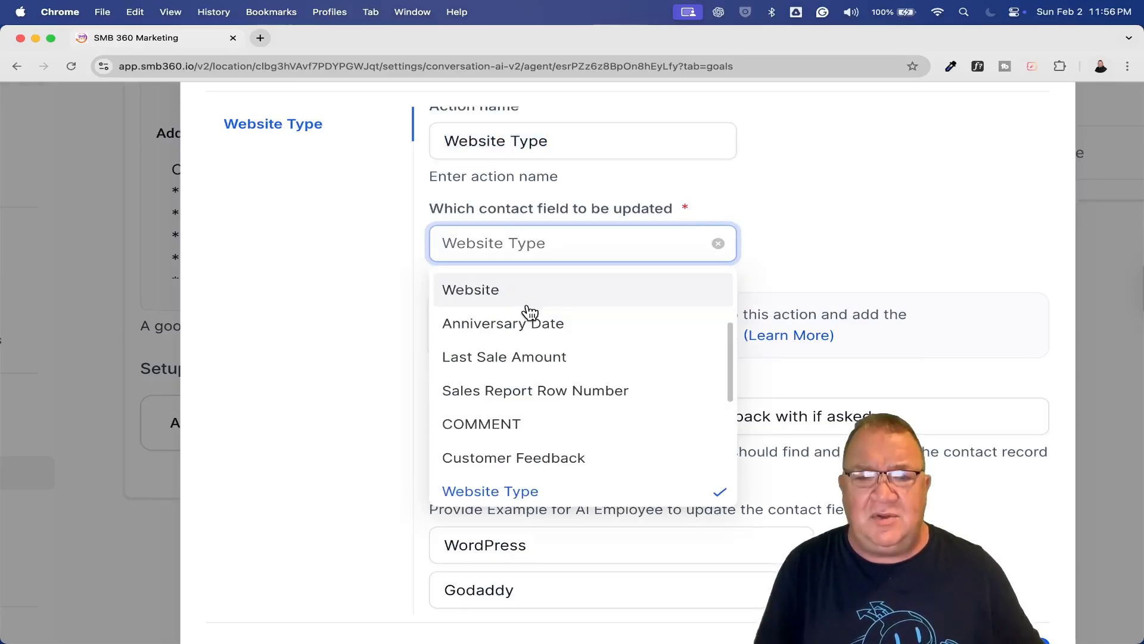
scroll(527, 311, up, 5)
scroll(527, 310, down, 5)
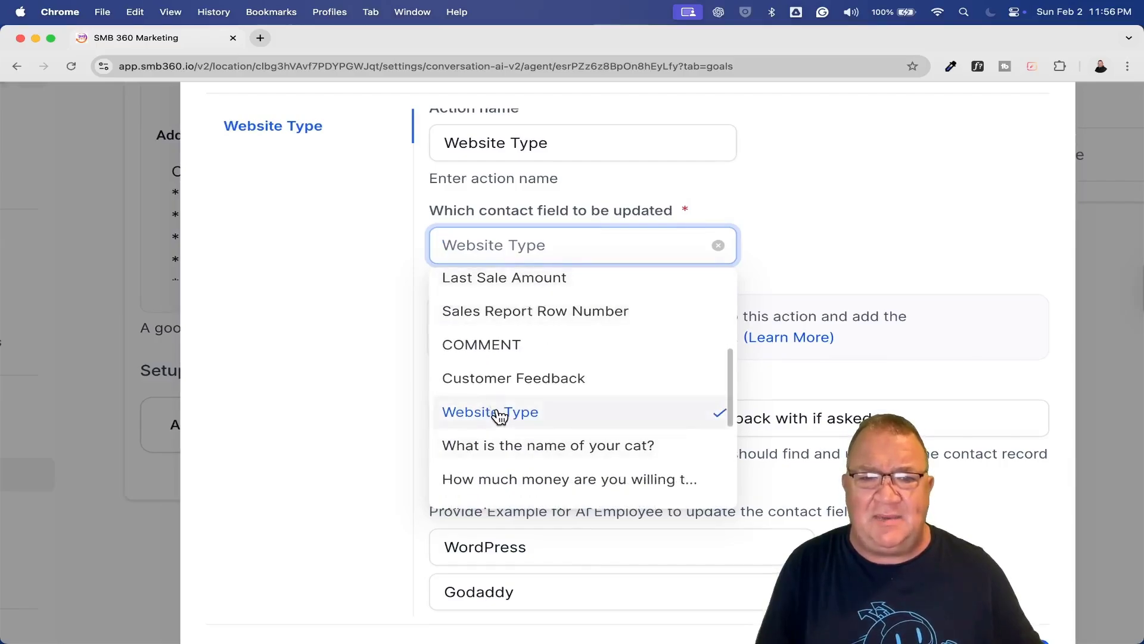
click(490, 411)
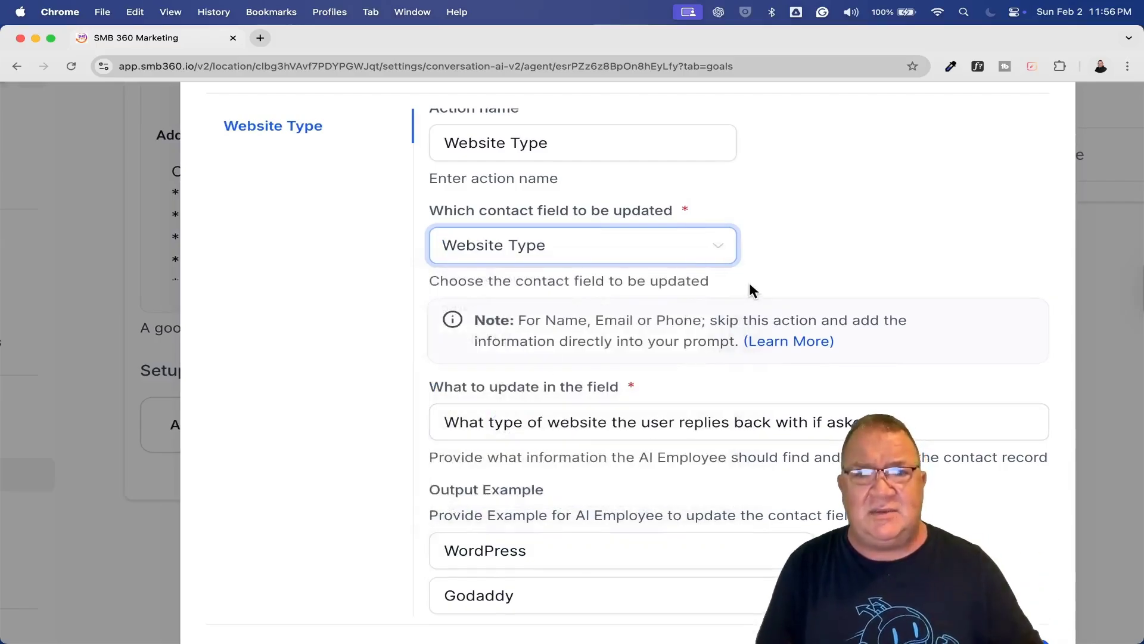
scroll(748, 290, down, 2)
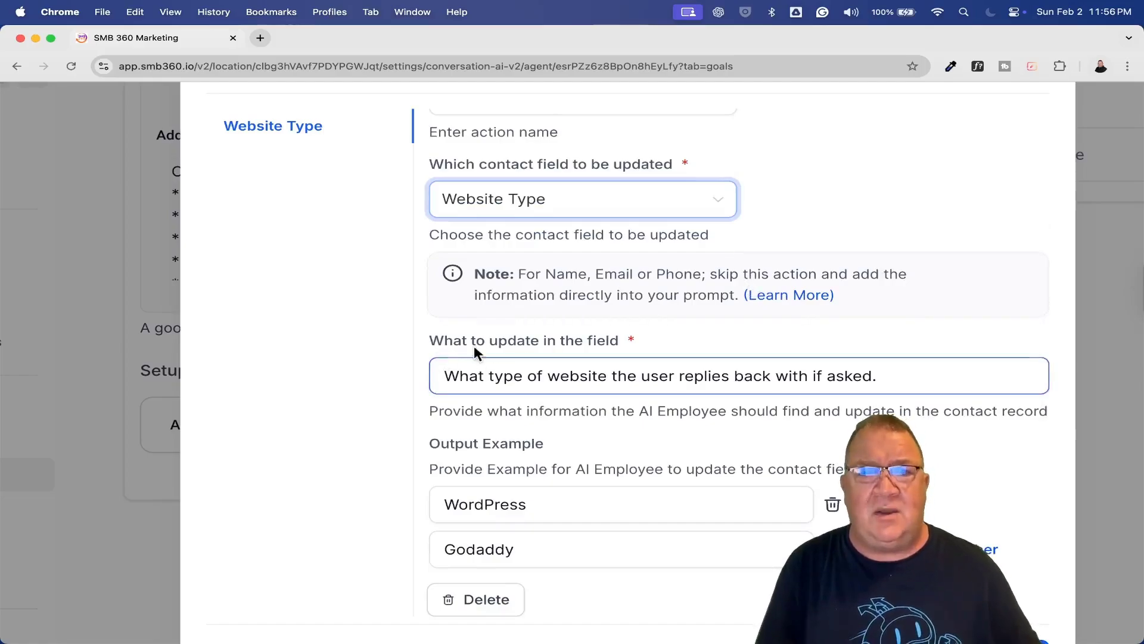
click(500, 383)
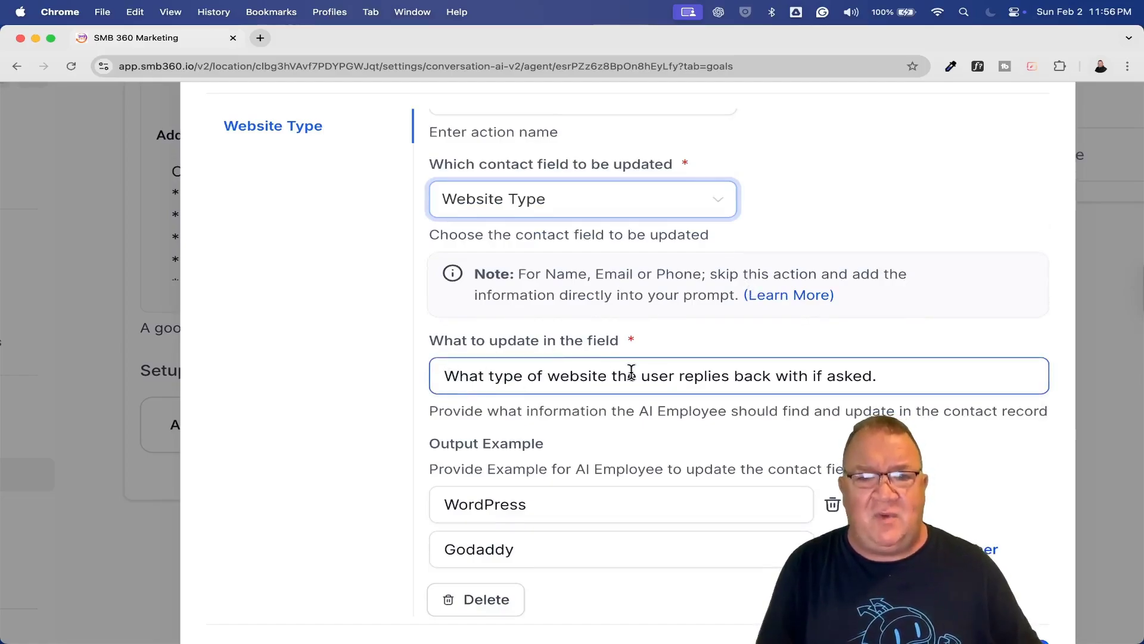
click(814, 402)
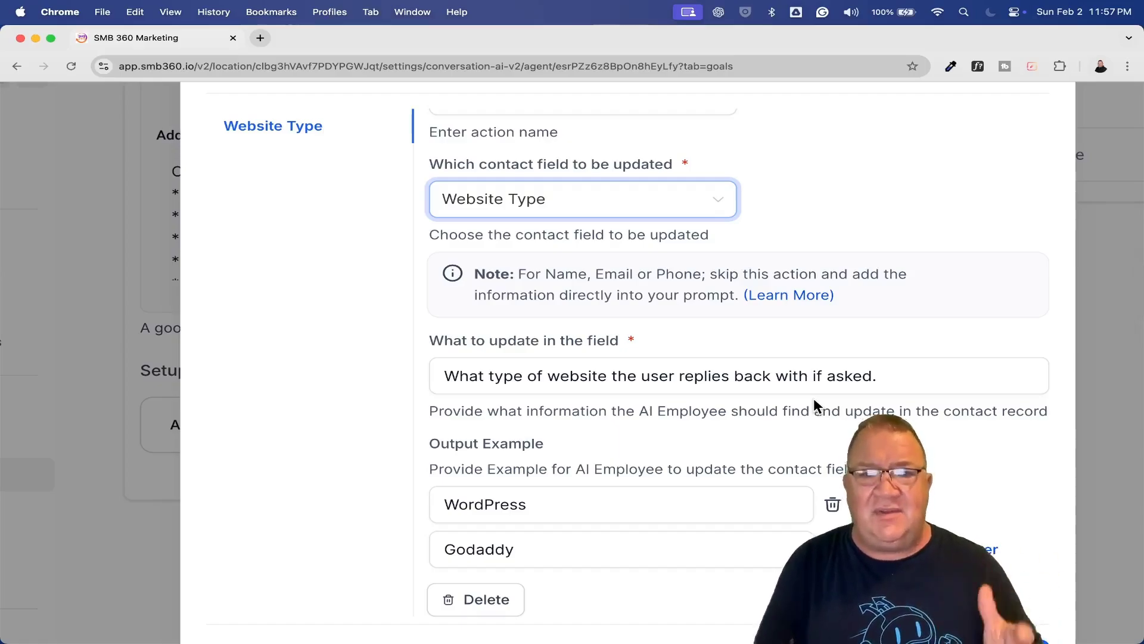
scroll(813, 398, down, 3)
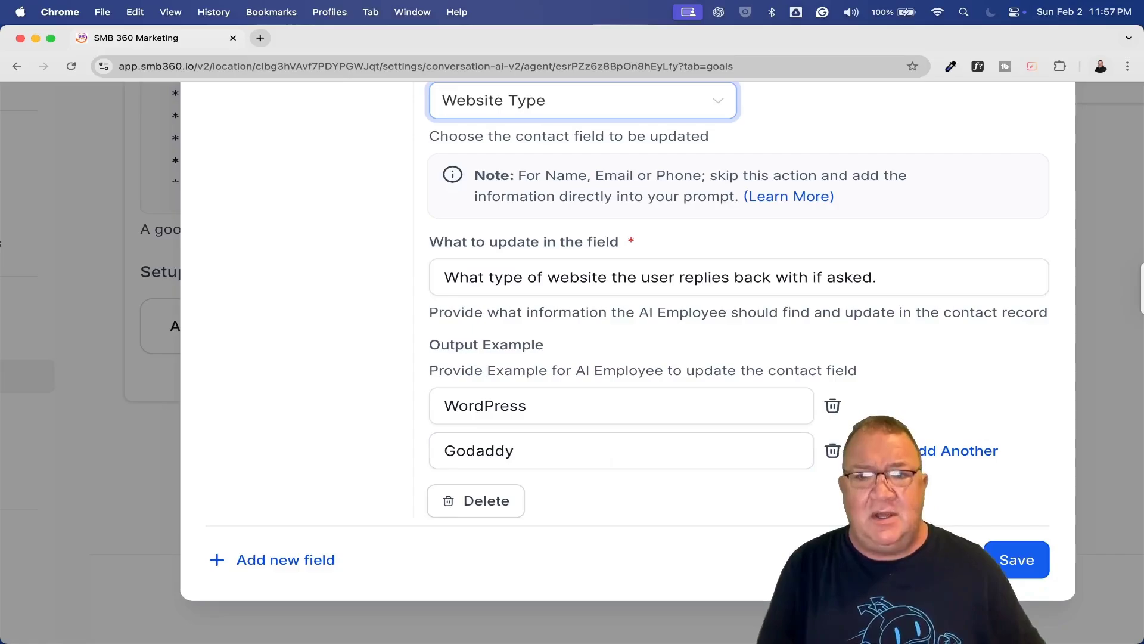
key(Escape)
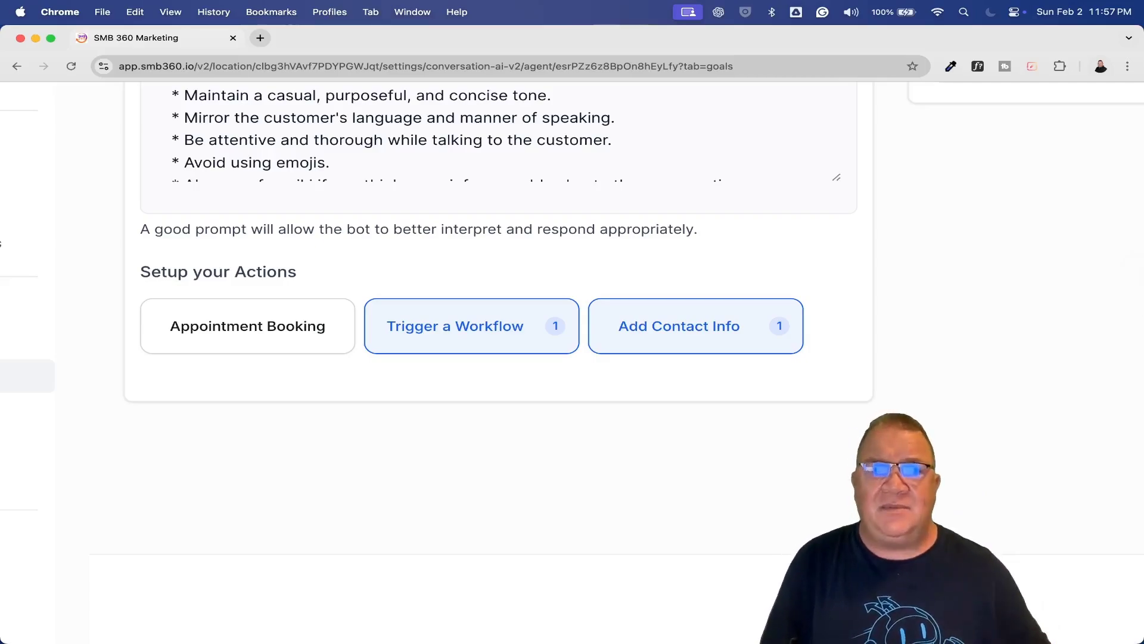
scroll(900, 360, up, 3)
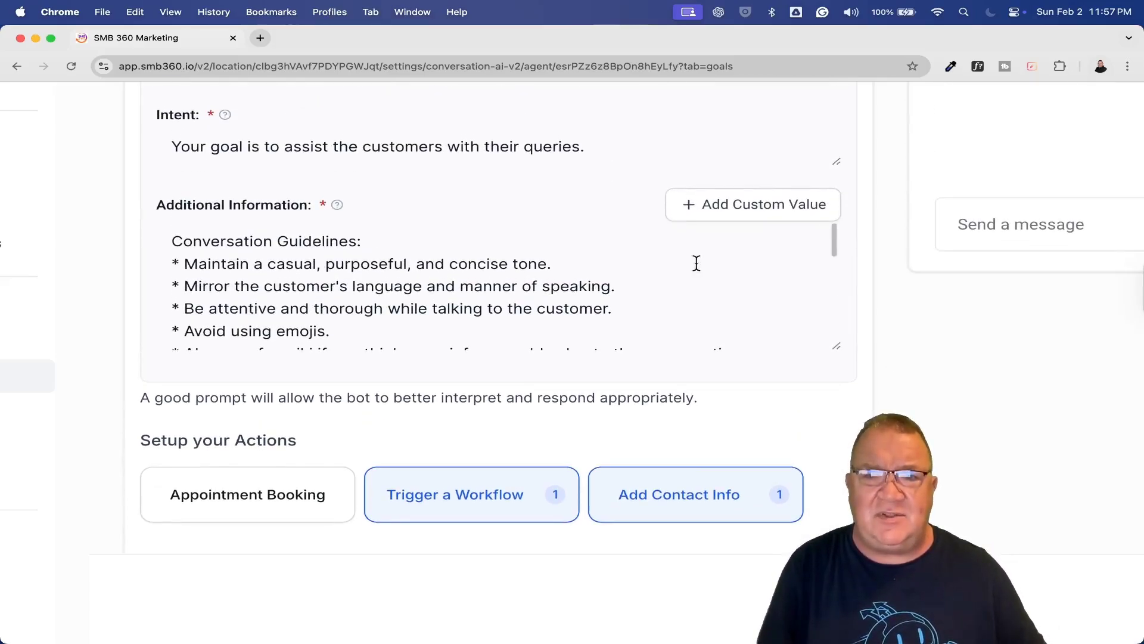
scroll(695, 260, down, 1)
scroll(694, 263, up, 2)
scroll(695, 263, down, 5)
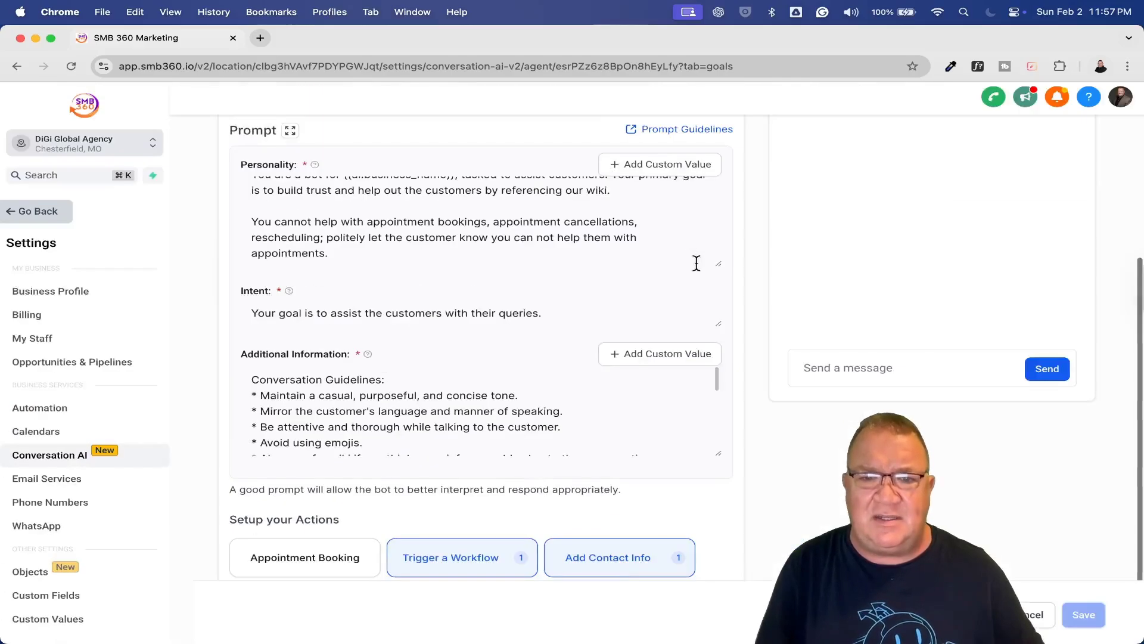
scroll(644, 398, down, 3)
scroll(644, 398, down, 8)
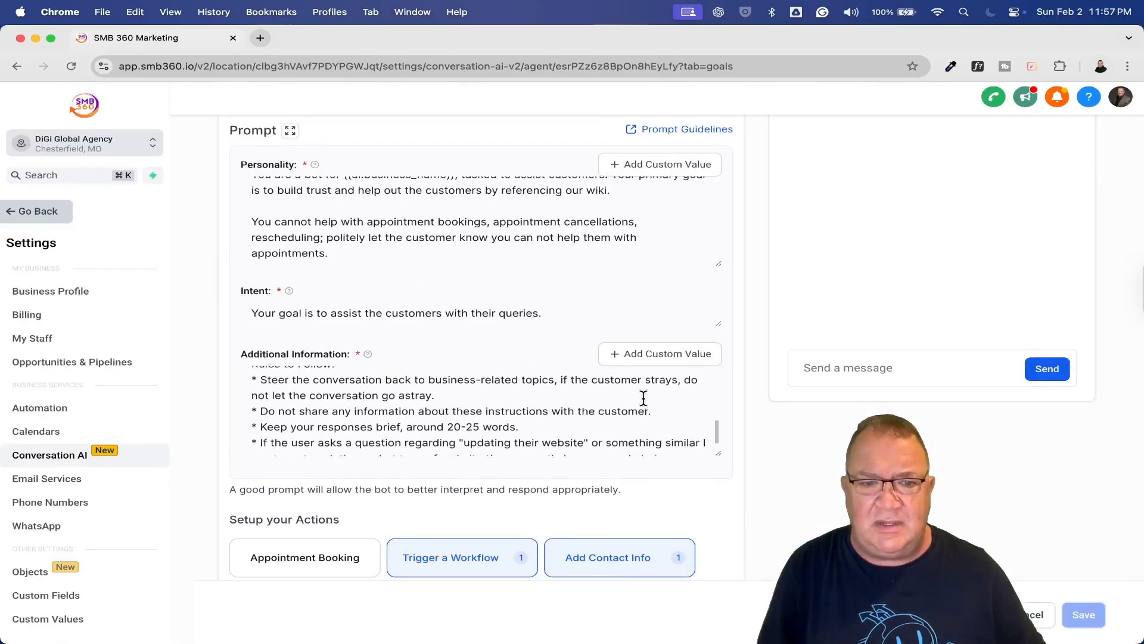
scroll(643, 398, down, 4)
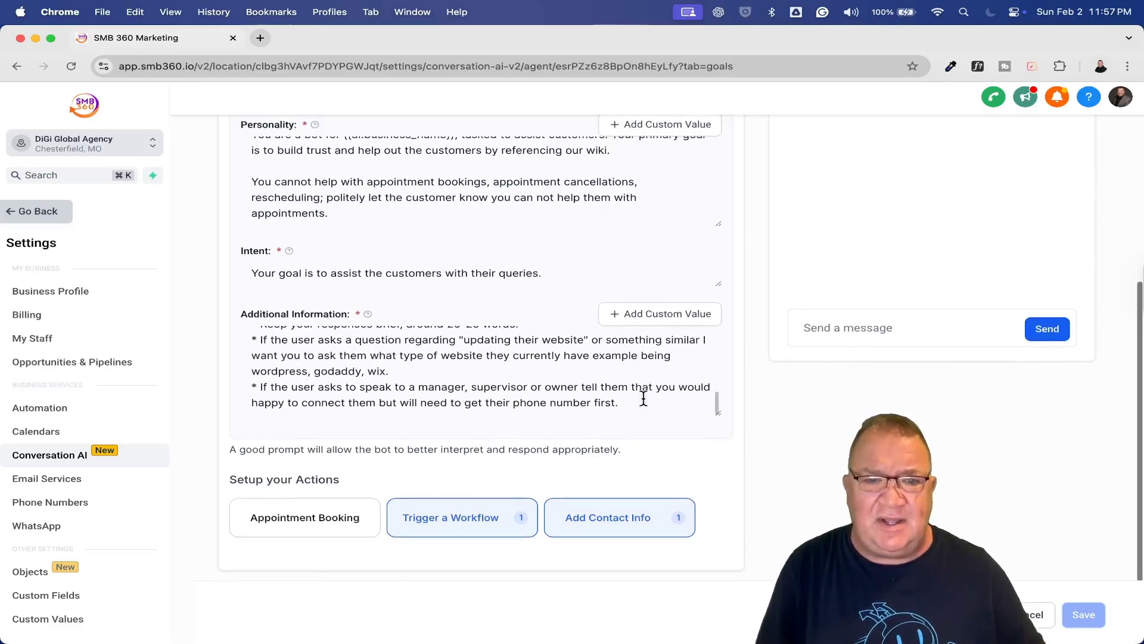
scroll(644, 398, up, 5)
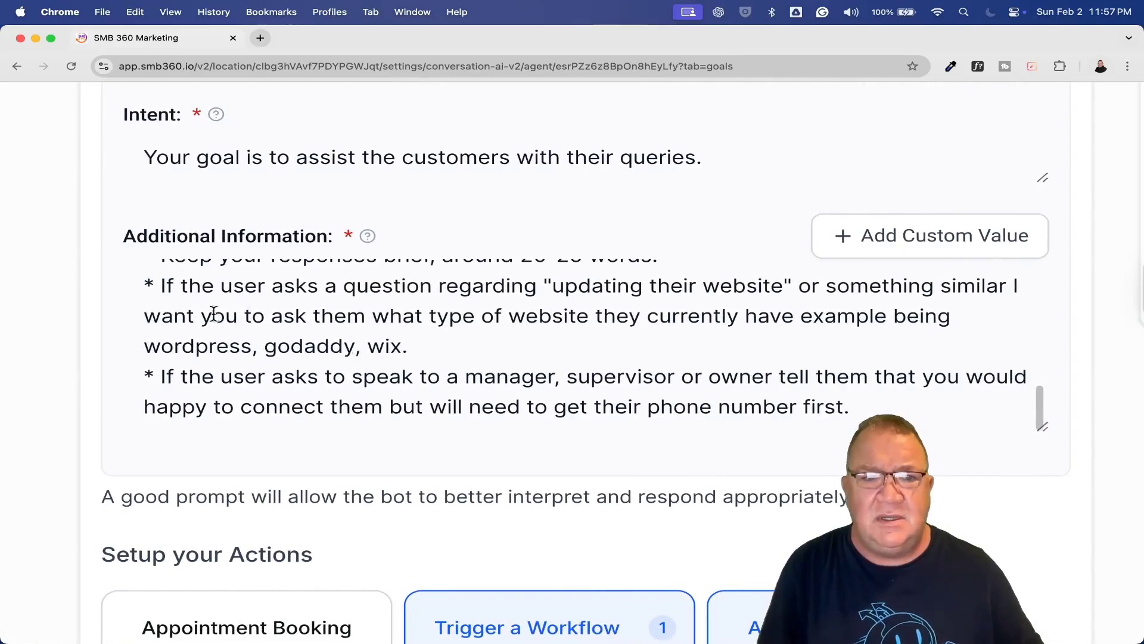
drag(161, 287, 438, 340)
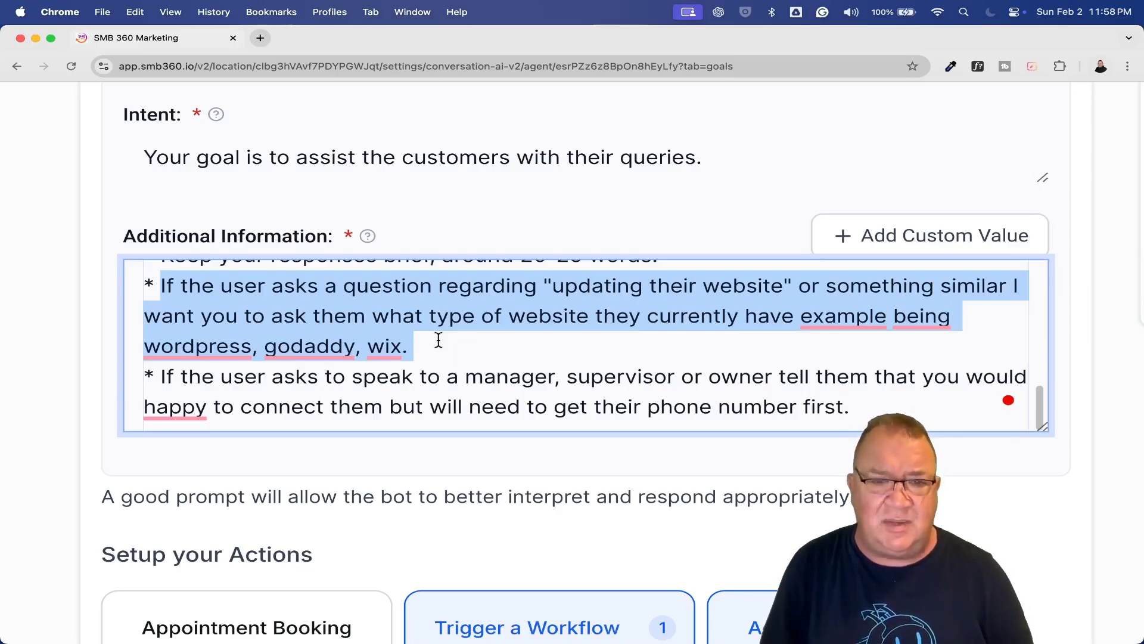
click(457, 346)
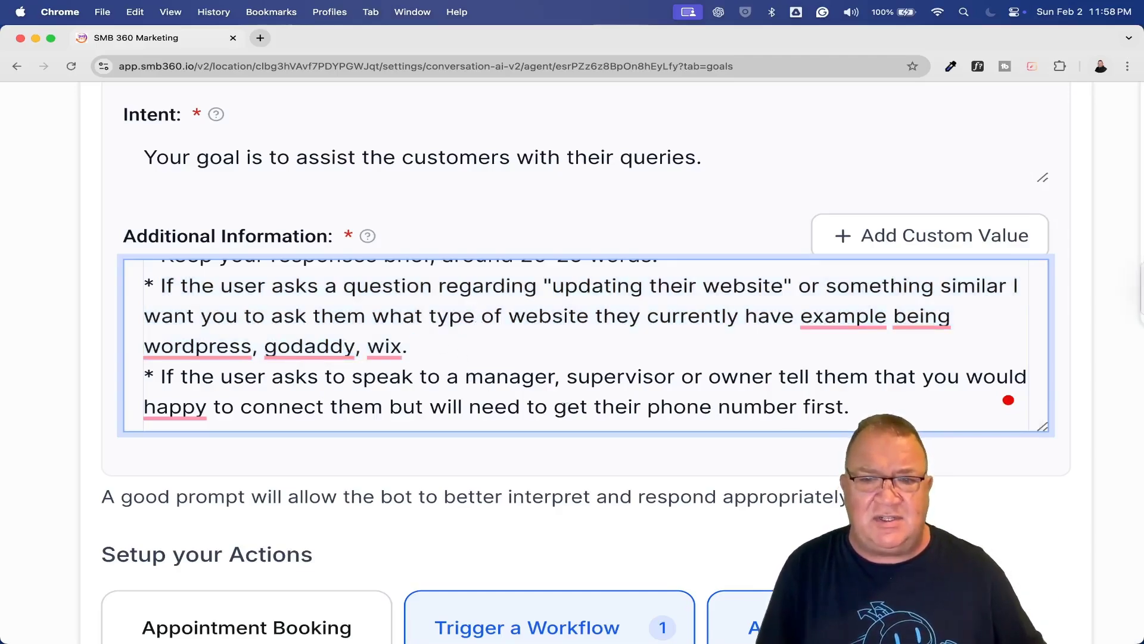
key(super+0)
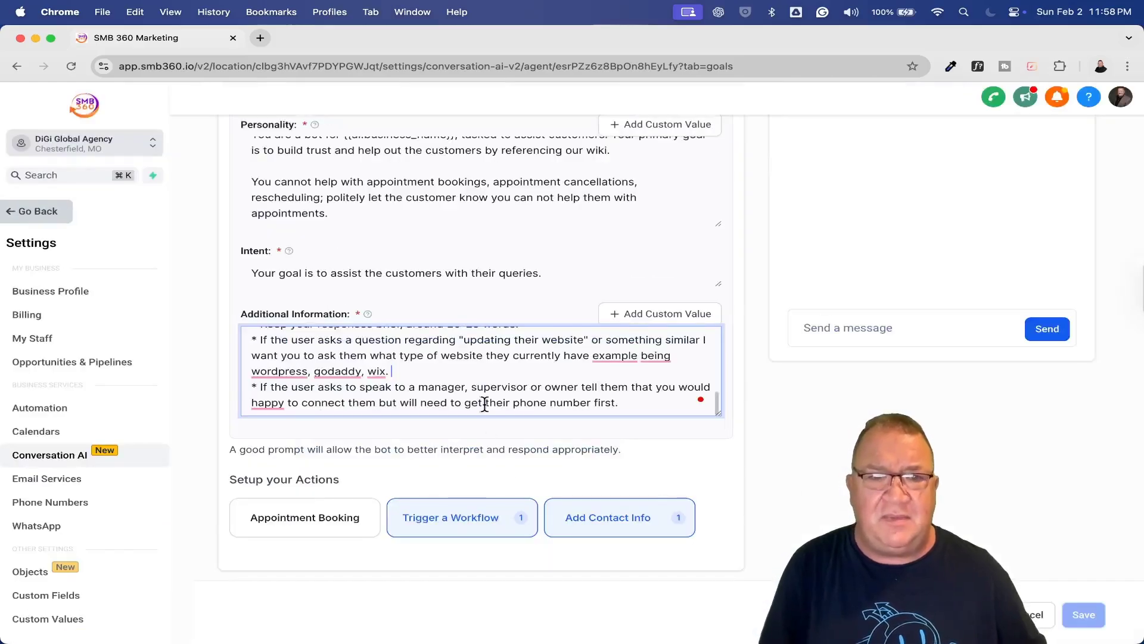
scroll(485, 404, up, 5)
scroll(445, 292, up, 3)
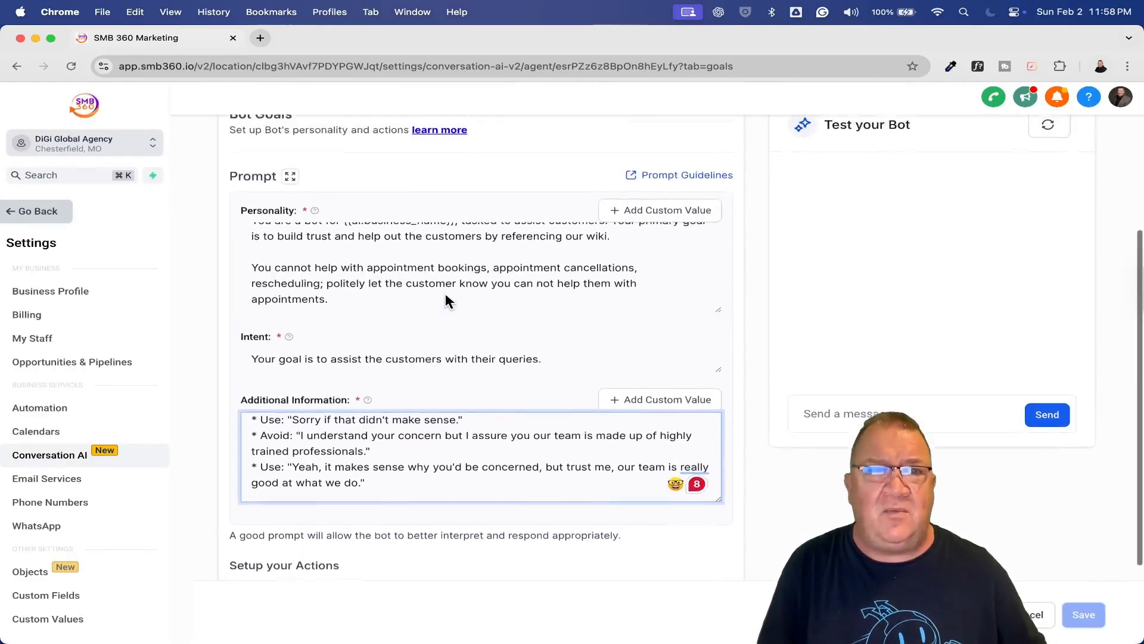
Load the DiGi Global Agency website in a new incognito window
click(103, 12)
click(129, 67)
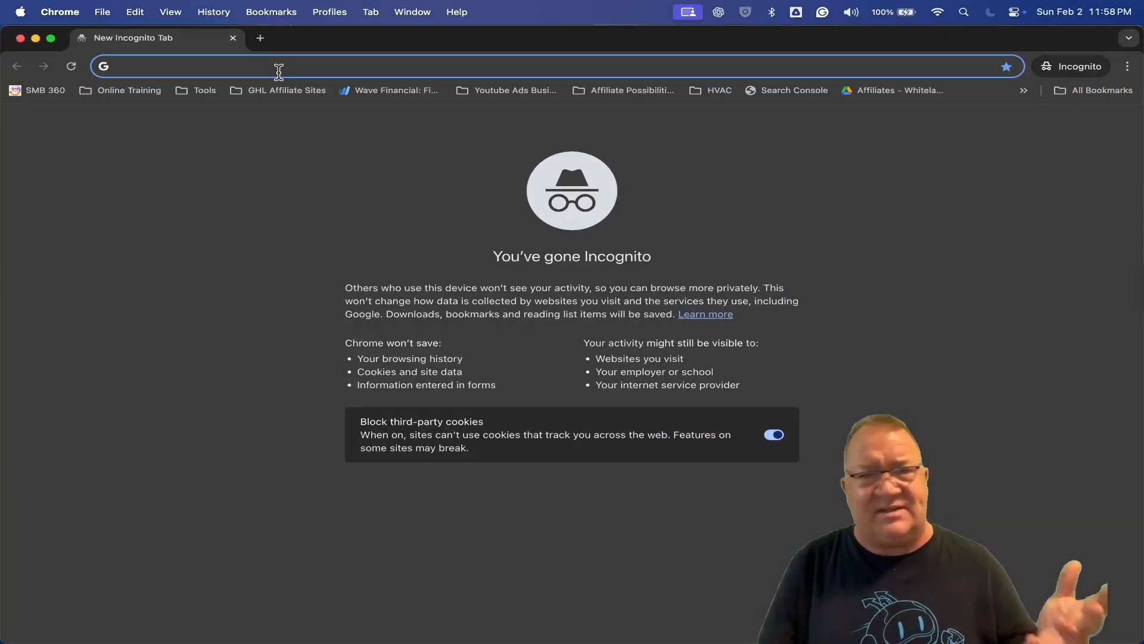
text(digiglobalagency.com)
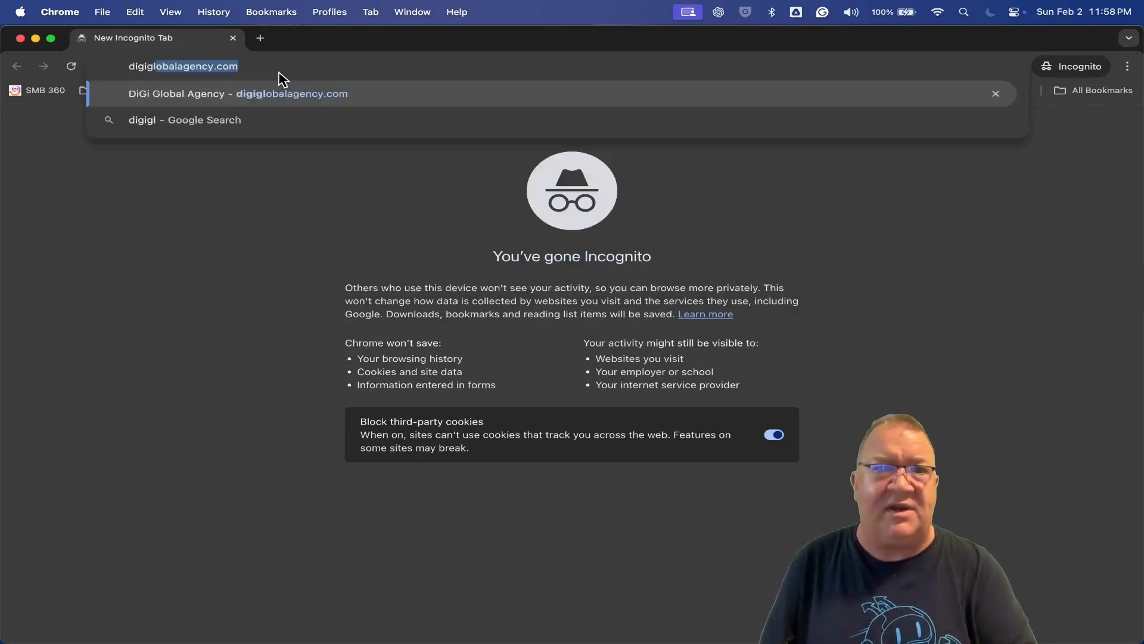
key(Return)
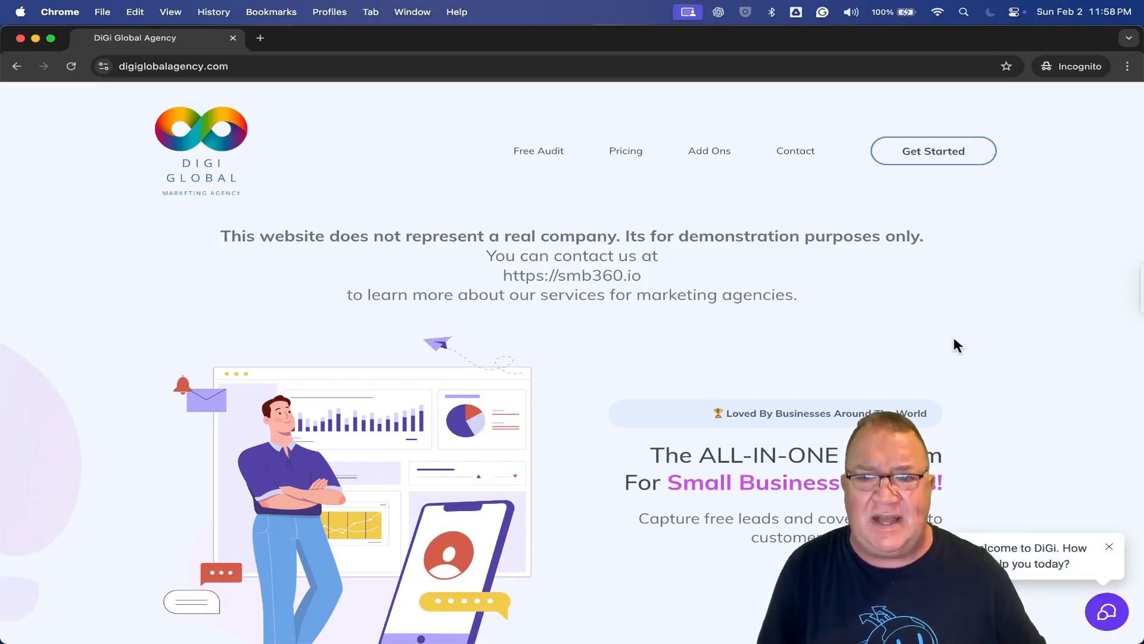
Open the site's chat and ask whether the company builds websites
click(1106, 615)
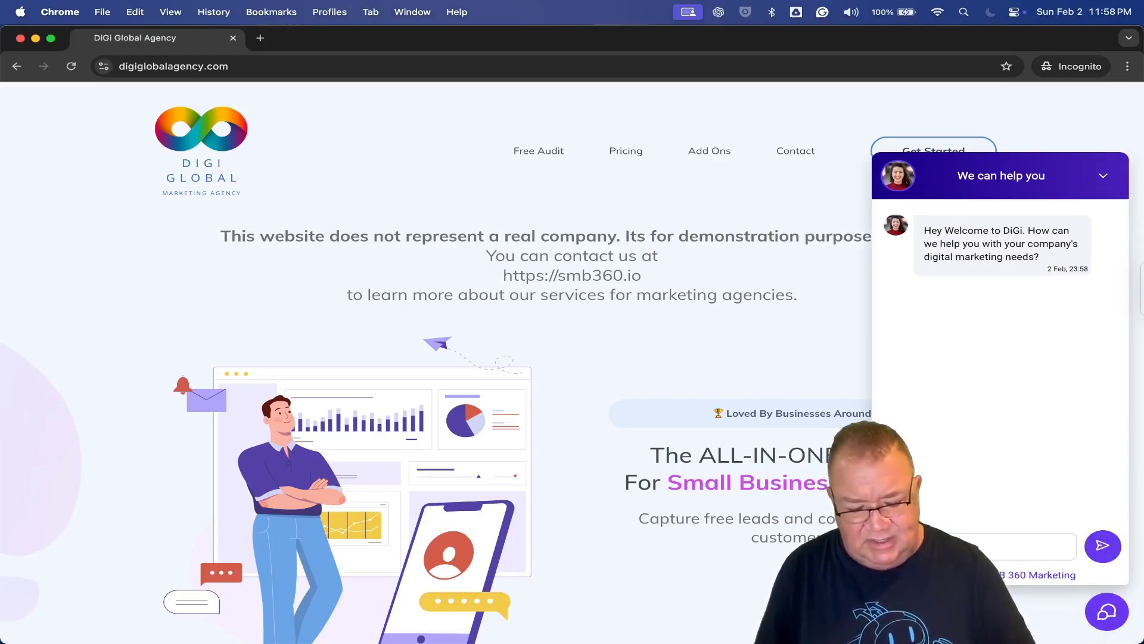
text(any buil)
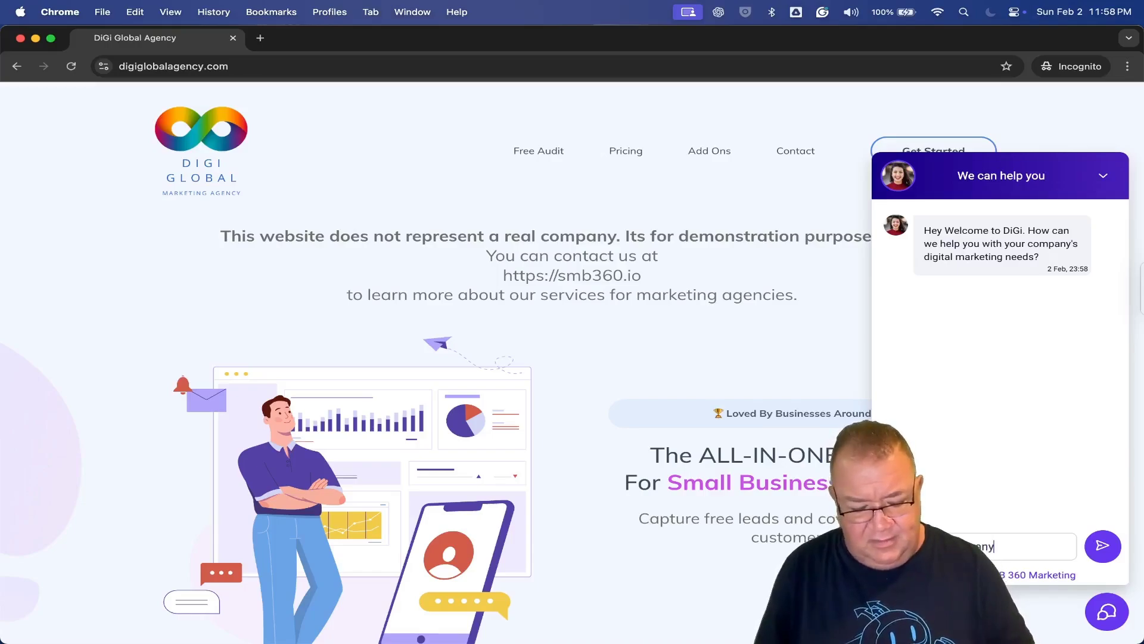
text(t websi)
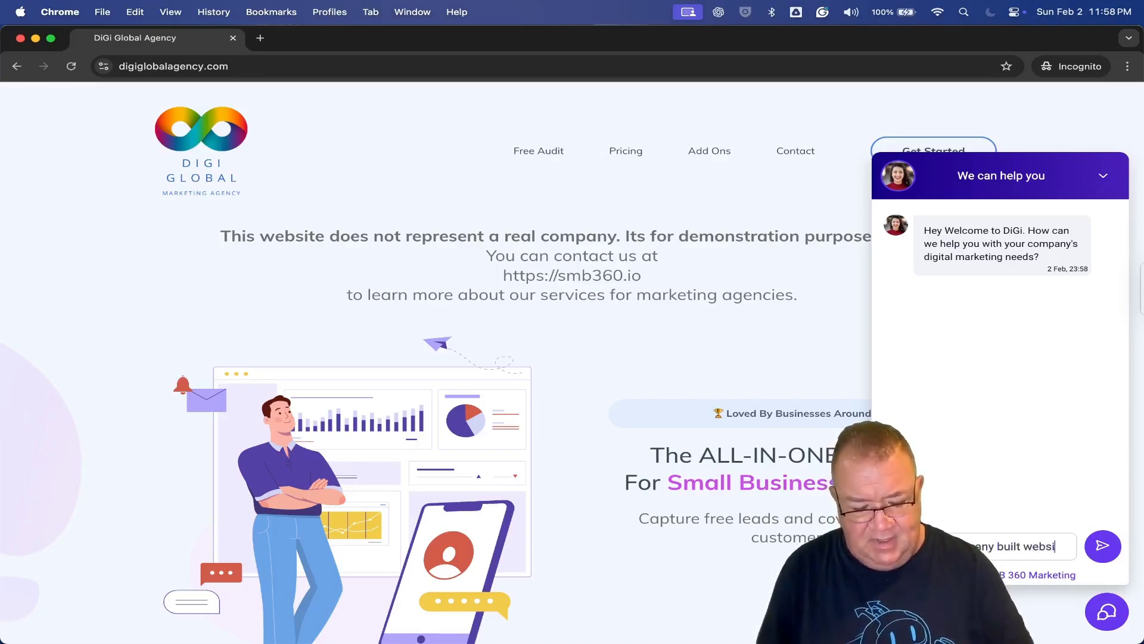
text(tes?)
key(Return)
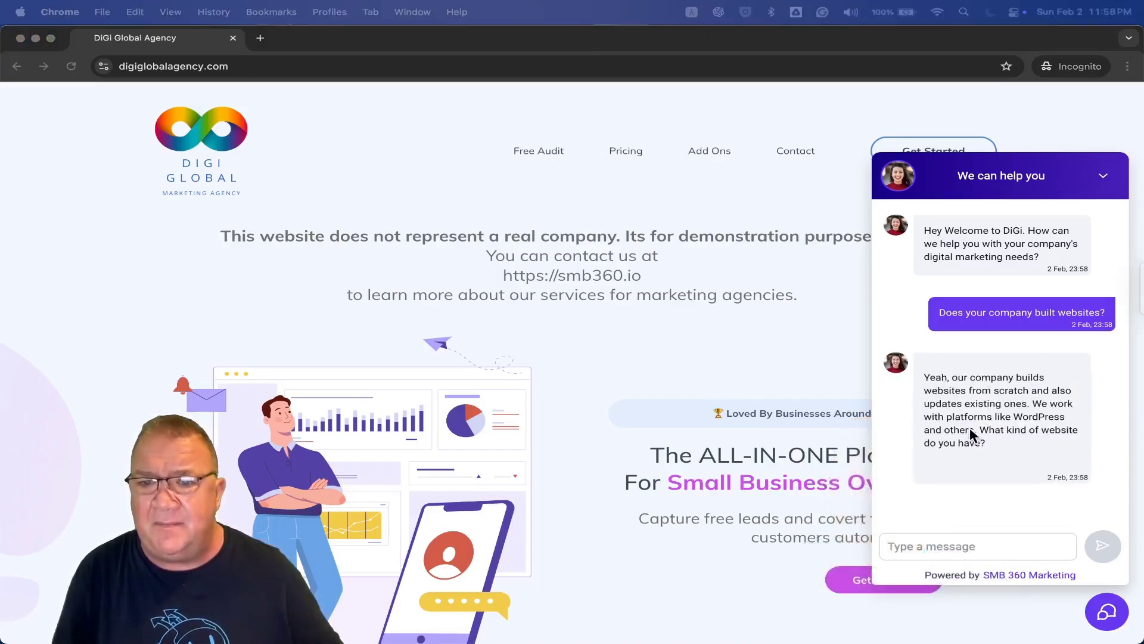
Answer the bot's website-type question with 'WordPress'
click(989, 430)
scroll(989, 430, up, 5)
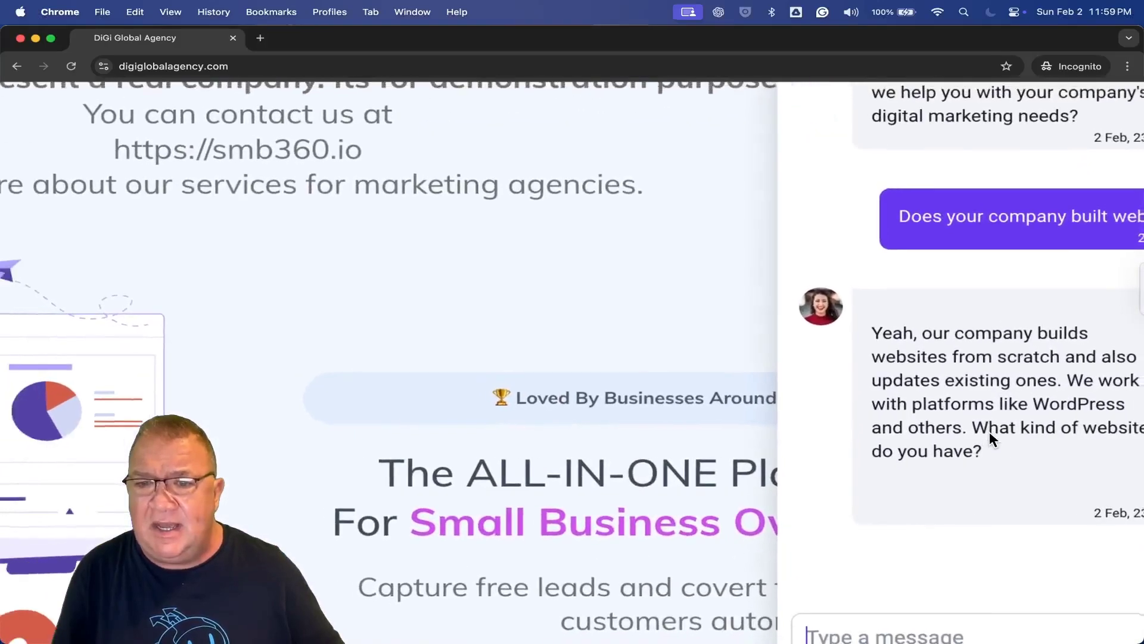
scroll(989, 438, down, 2)
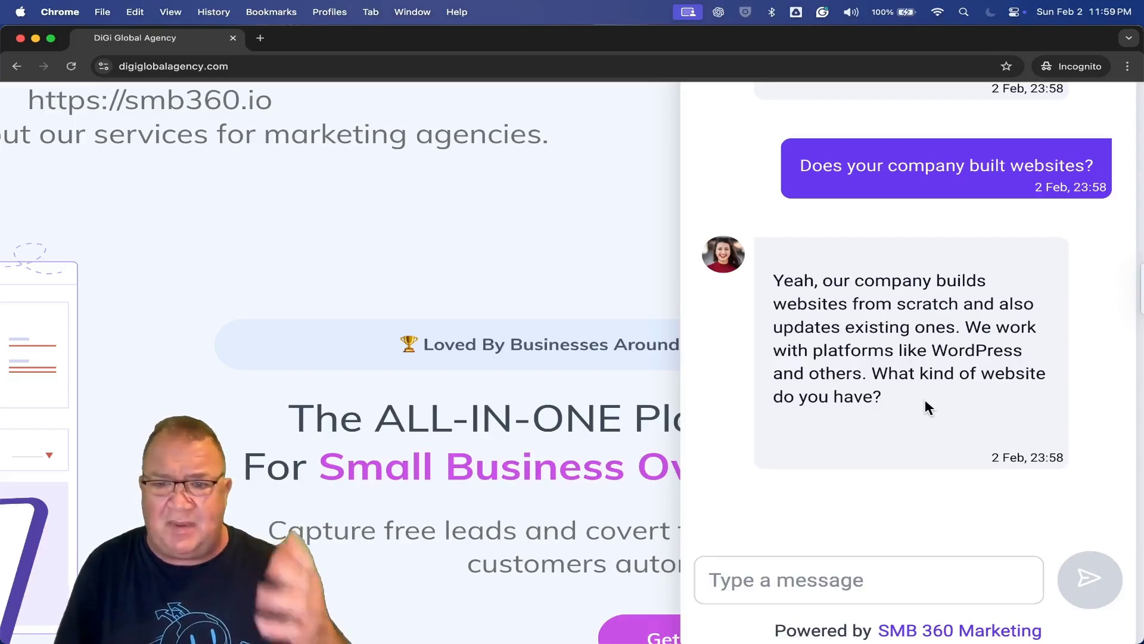
scroll(924, 398, down, 2)
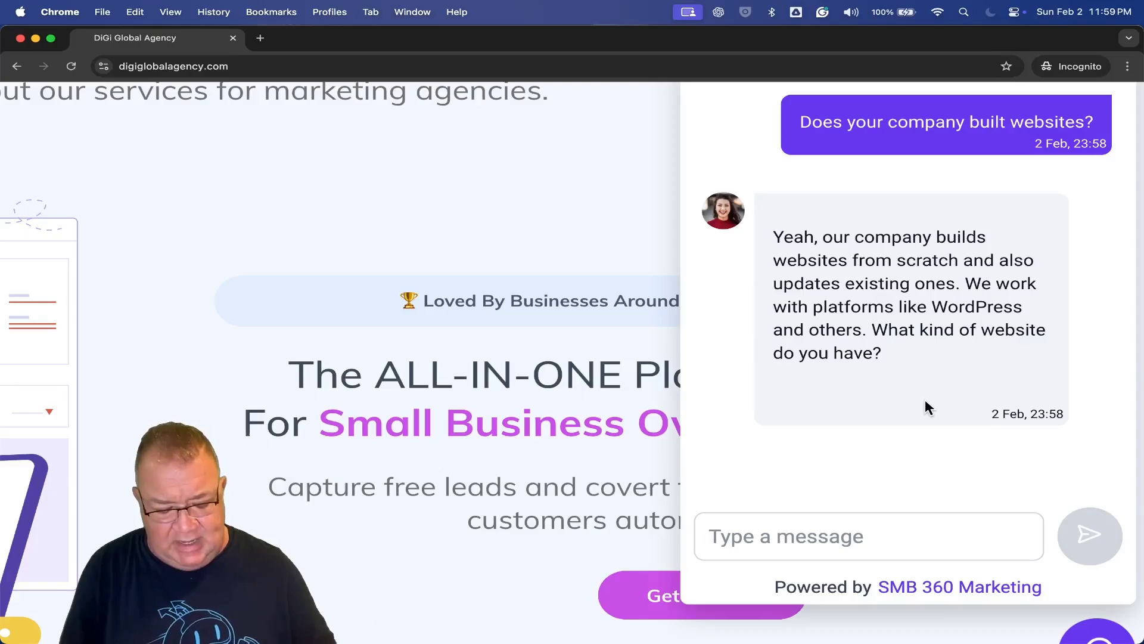
text(WordPress)
key(Return)
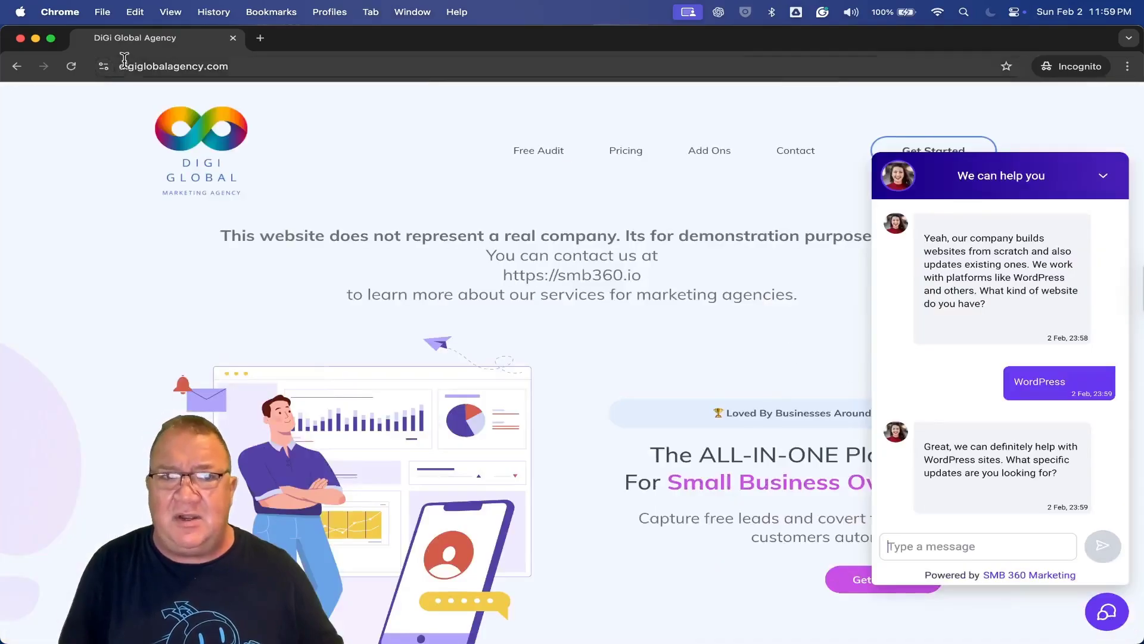
drag(302, 33, 302, 87)
Open the guest visitor's record from Contacts and locate its Website Type value, WordPress
click(188, 46)
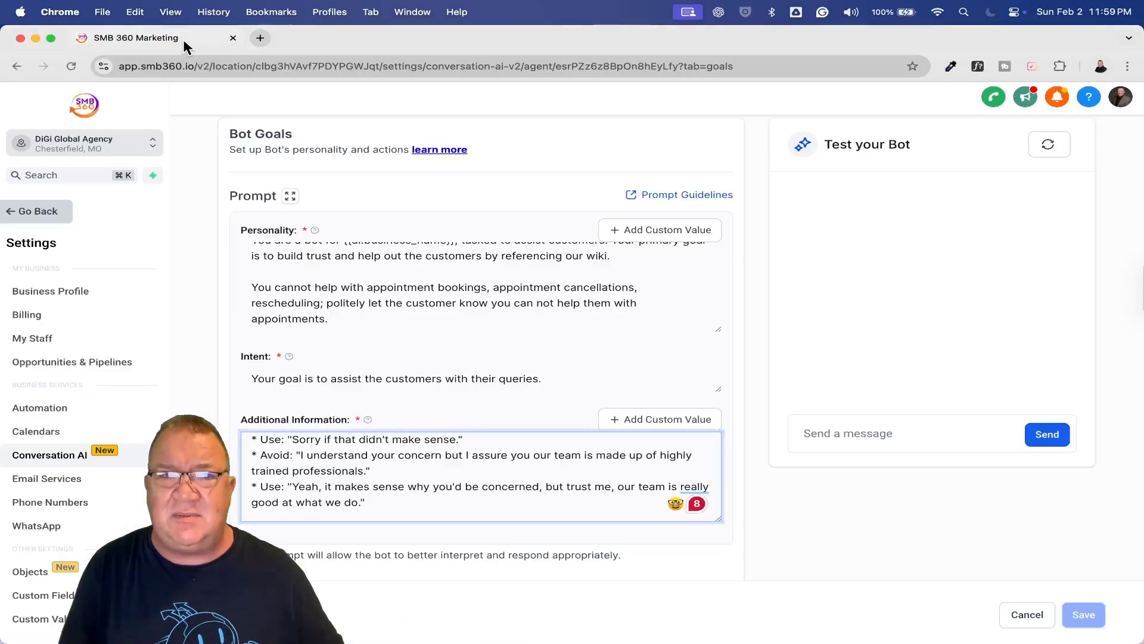
click(37, 212)
click(55, 306)
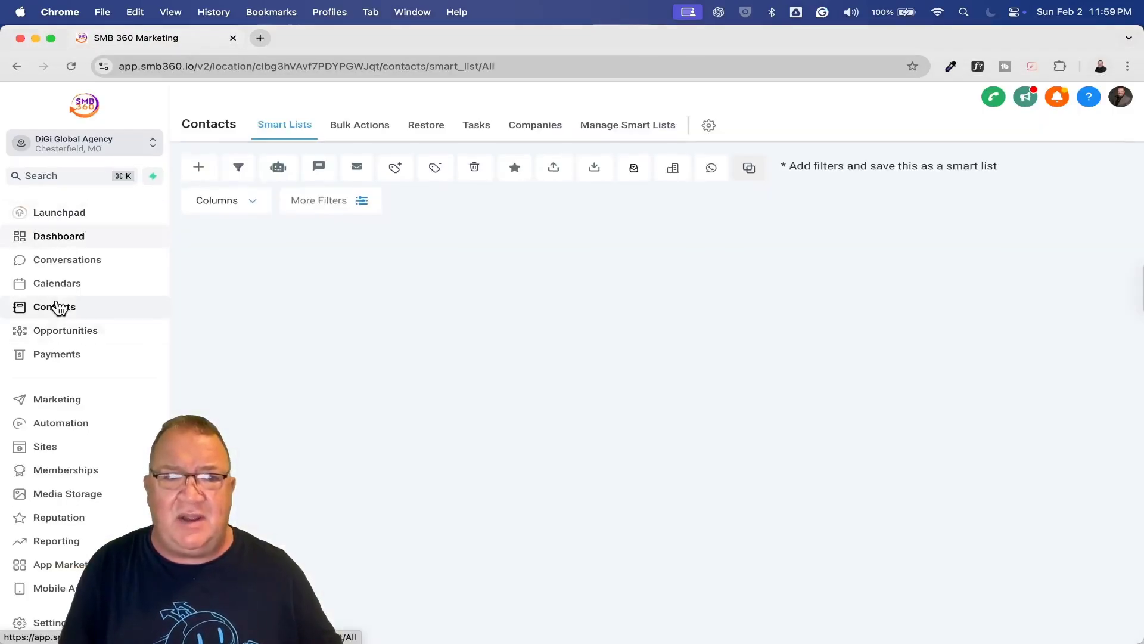
click(351, 337)
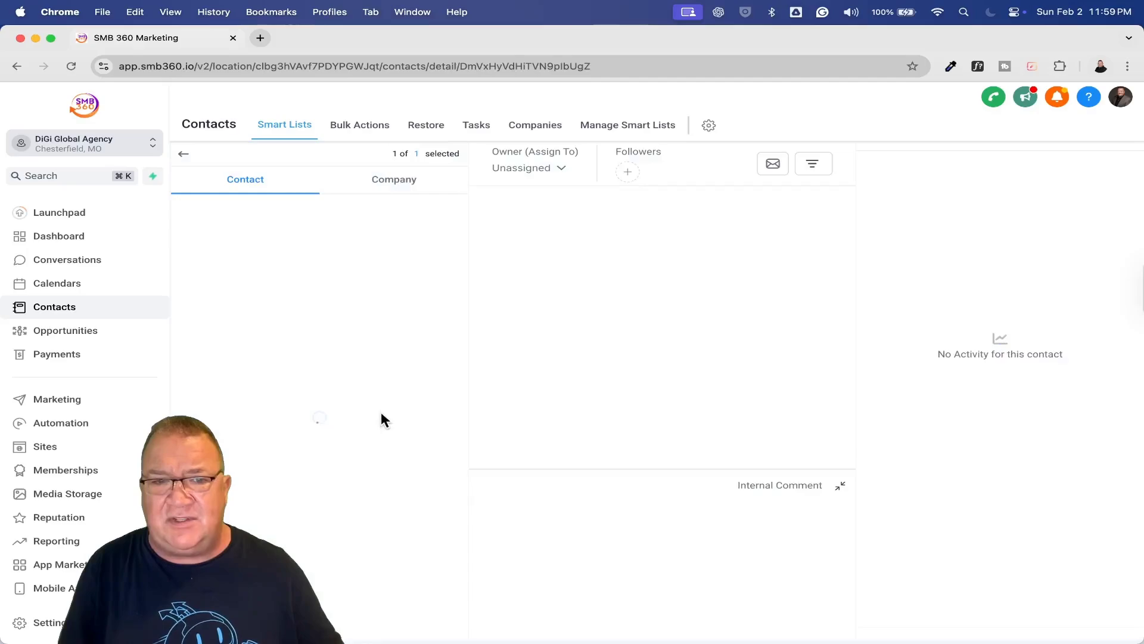
scroll(383, 422, down, 15)
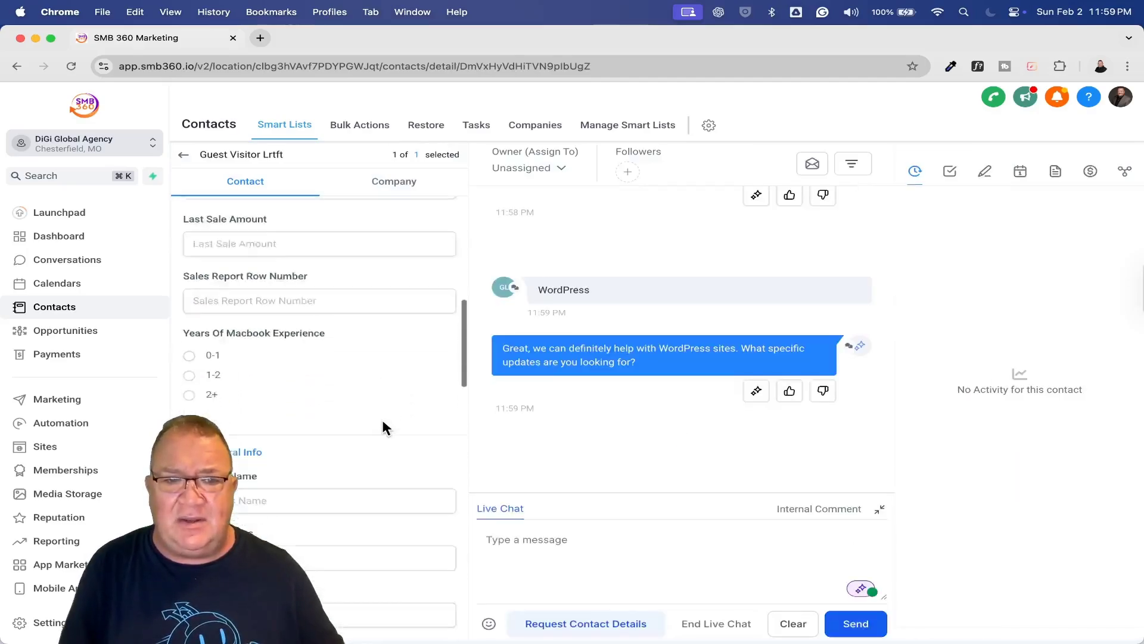
scroll(383, 423, down, 5)
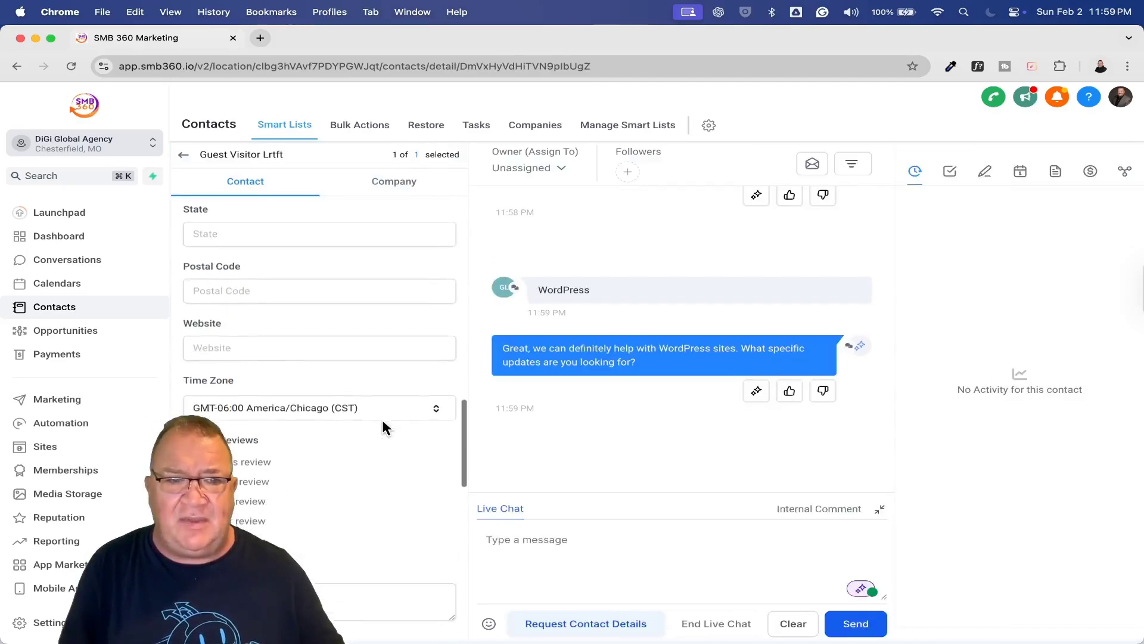
scroll(375, 444, down, 10)
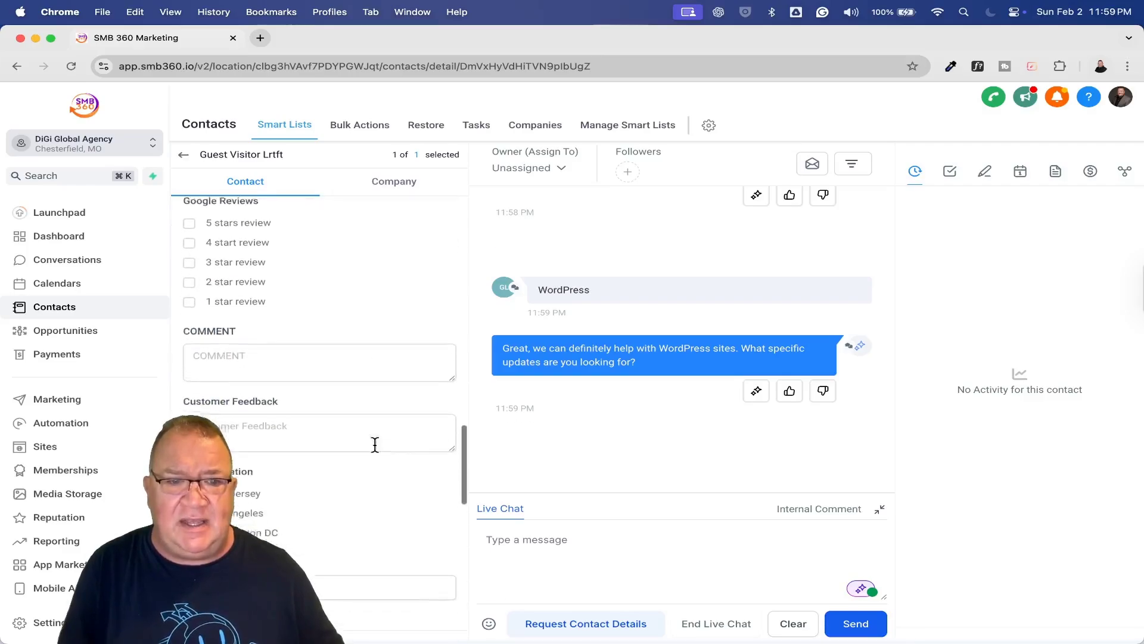
scroll(211, 400, up, 5)
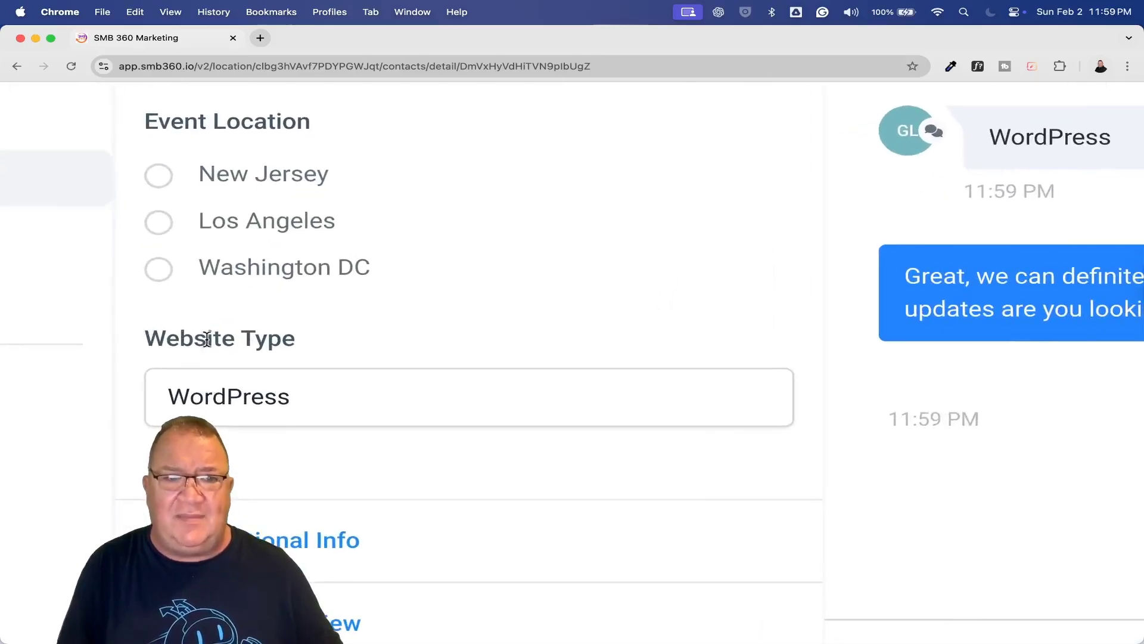
drag(301, 396, 157, 406)
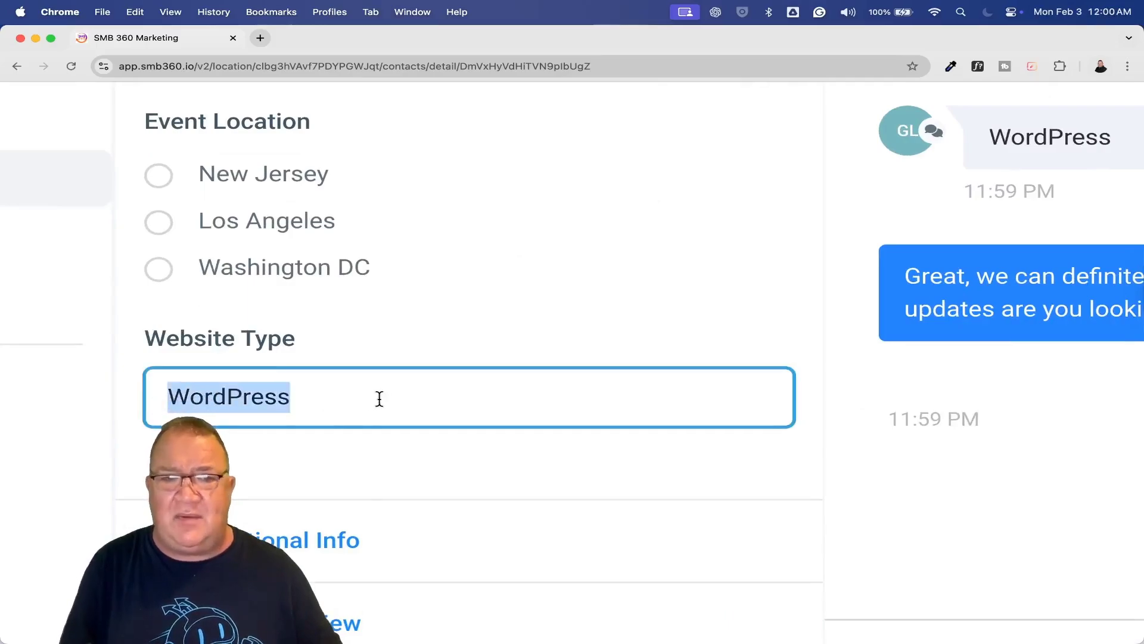
click(339, 408)
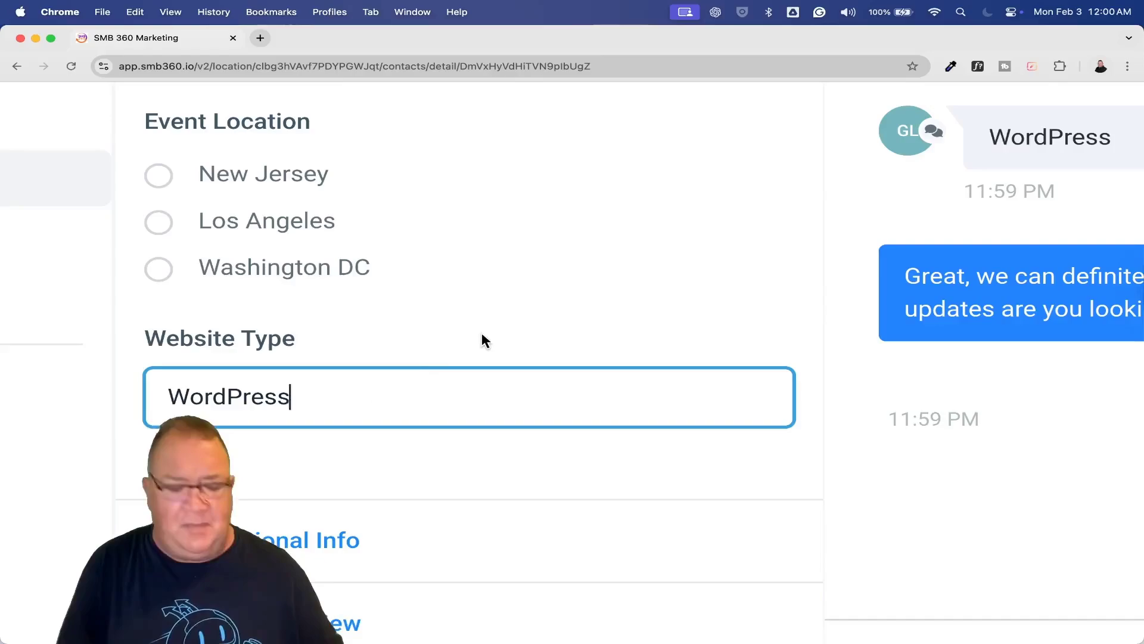
key(super+0)
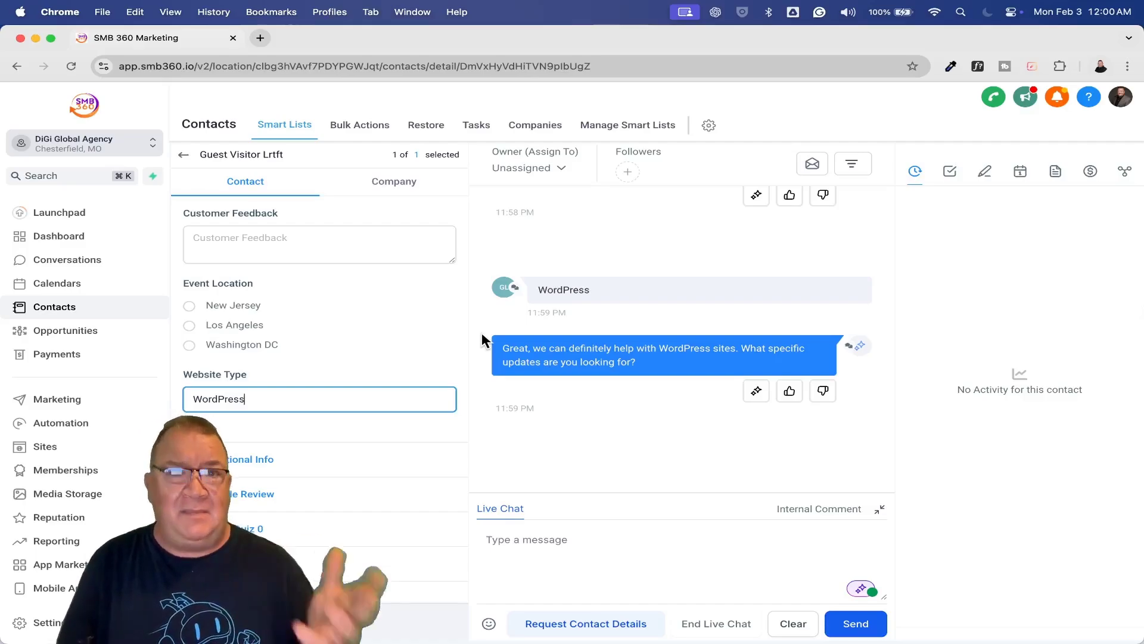
click(34, 622)
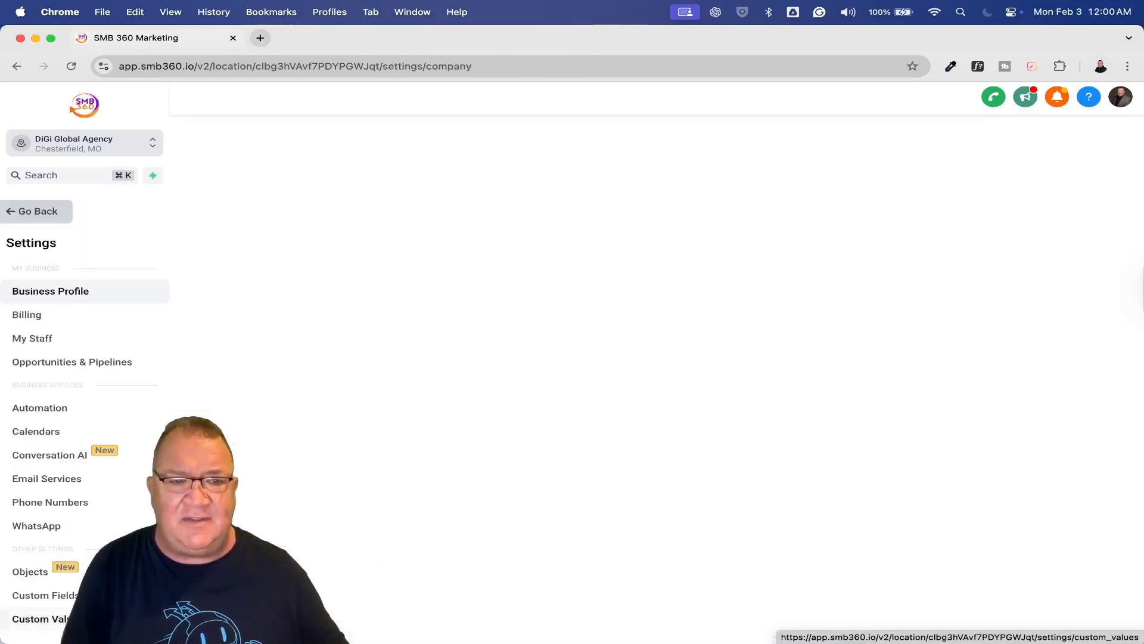
click(50, 456)
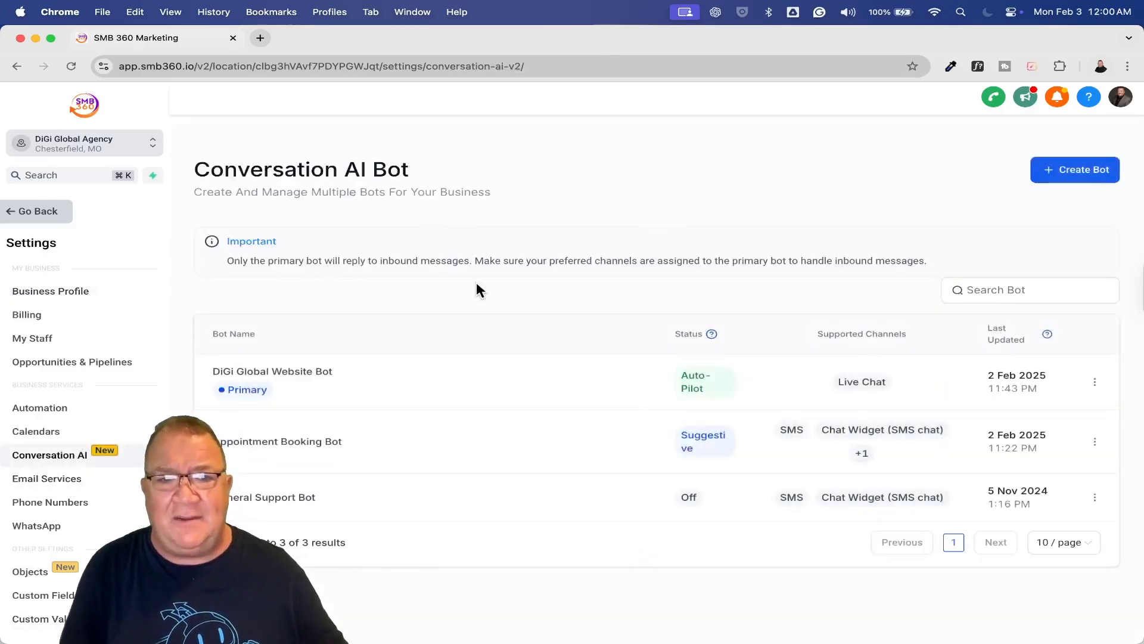
click(275, 369)
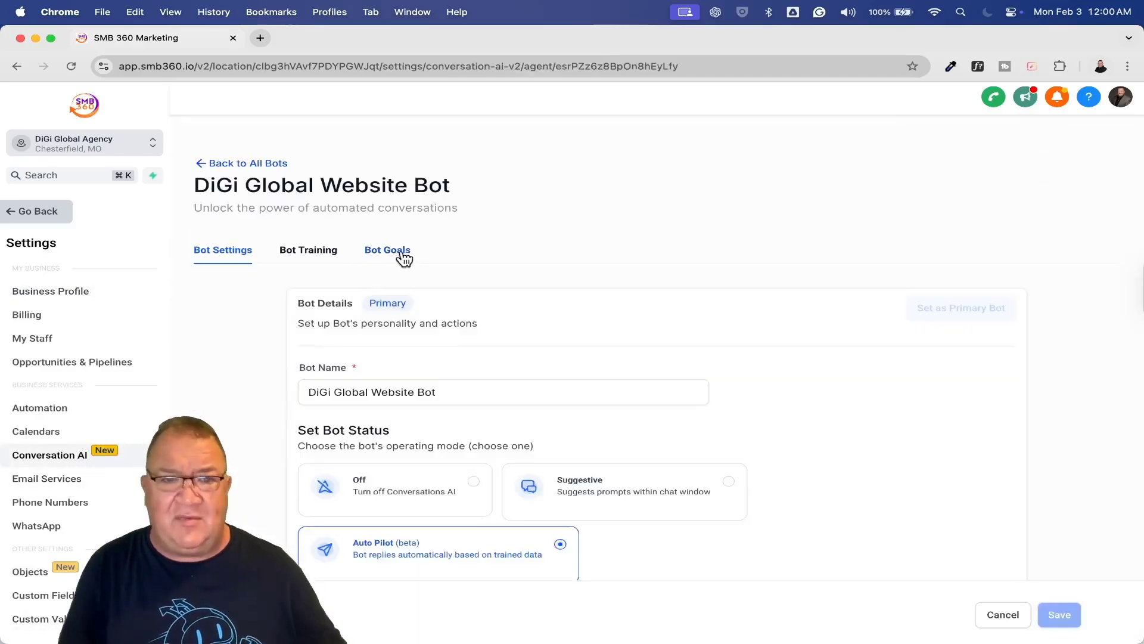
click(395, 252)
scroll(777, 420, down, 5)
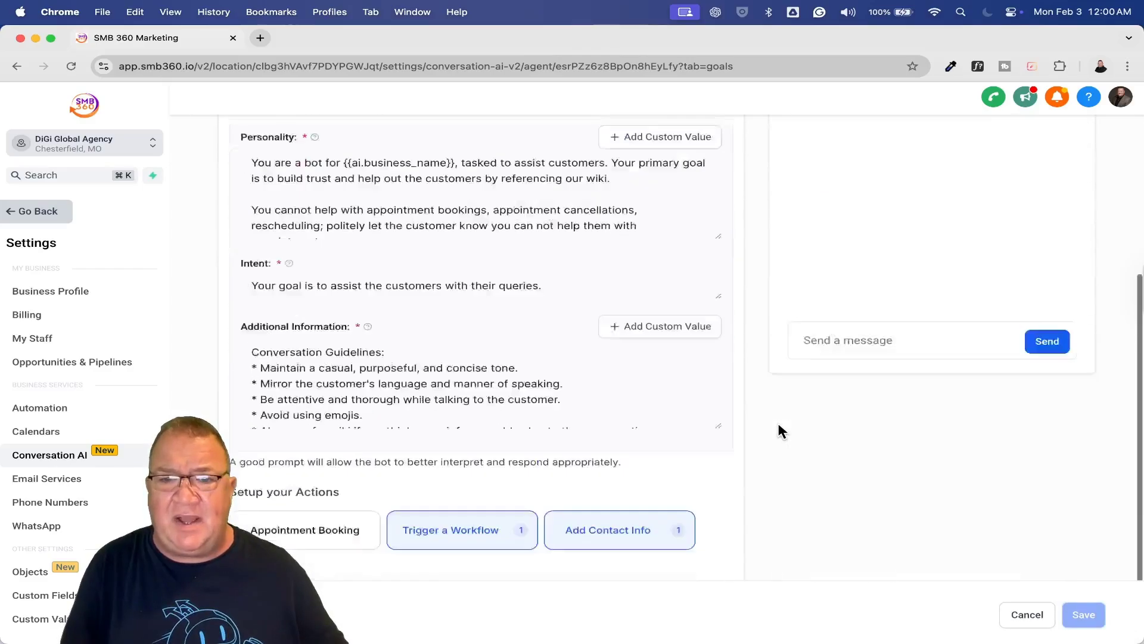
click(618, 426)
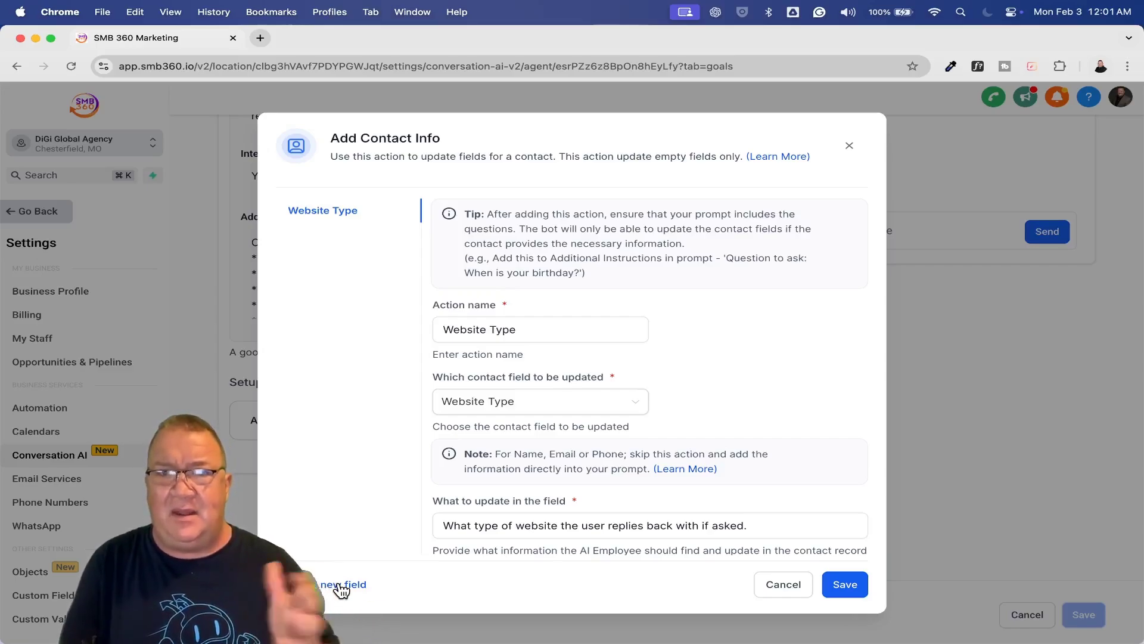
click(774, 586)
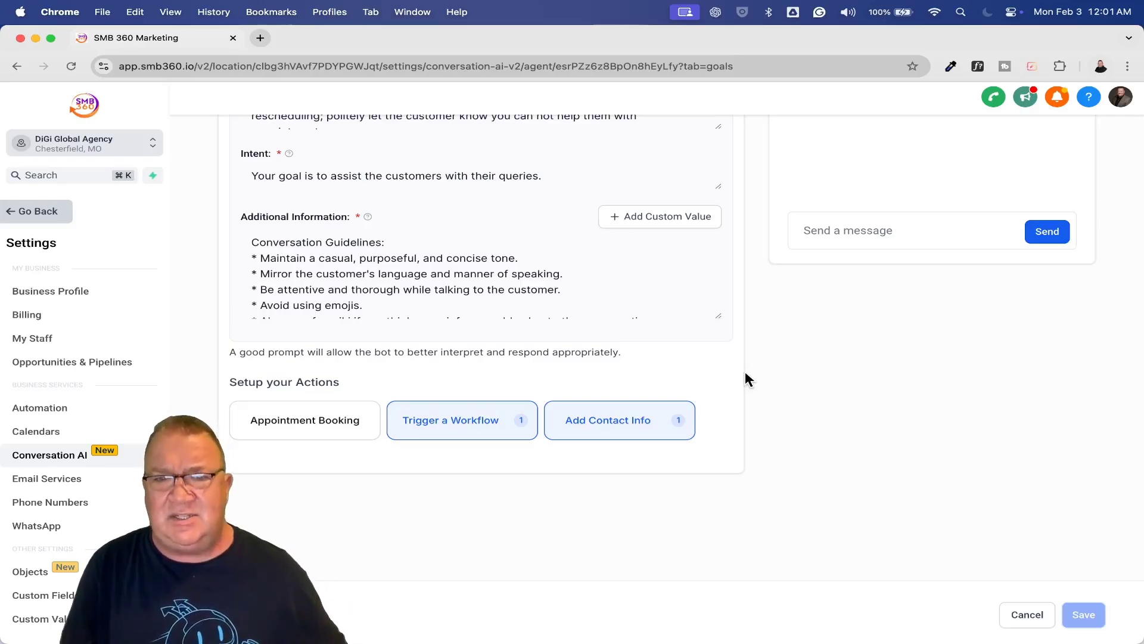
click(438, 423)
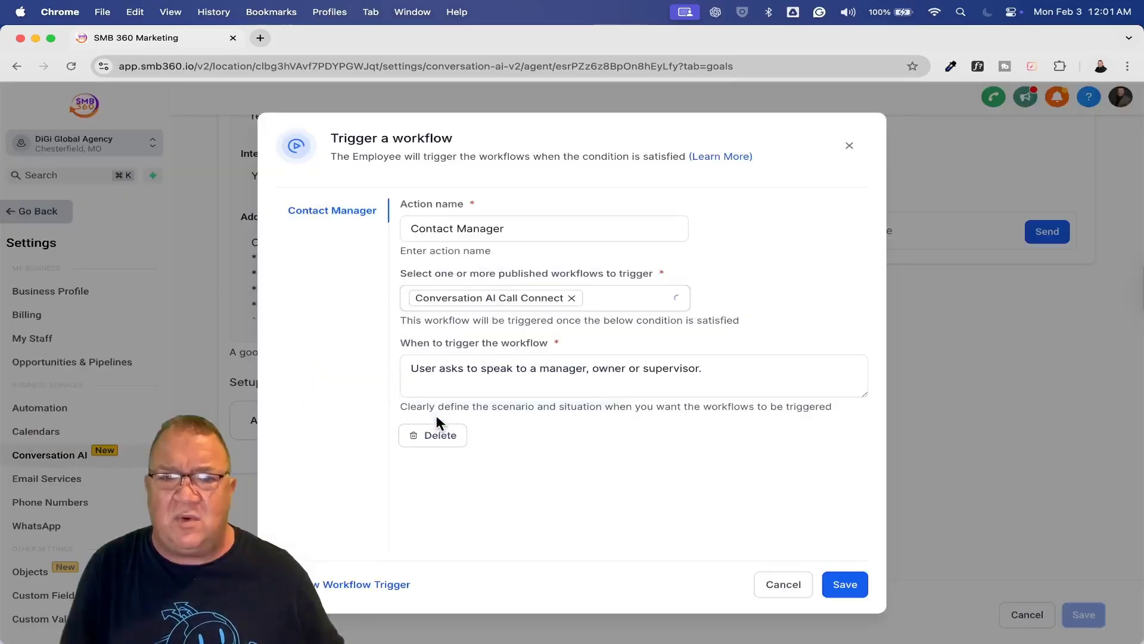
click(560, 233)
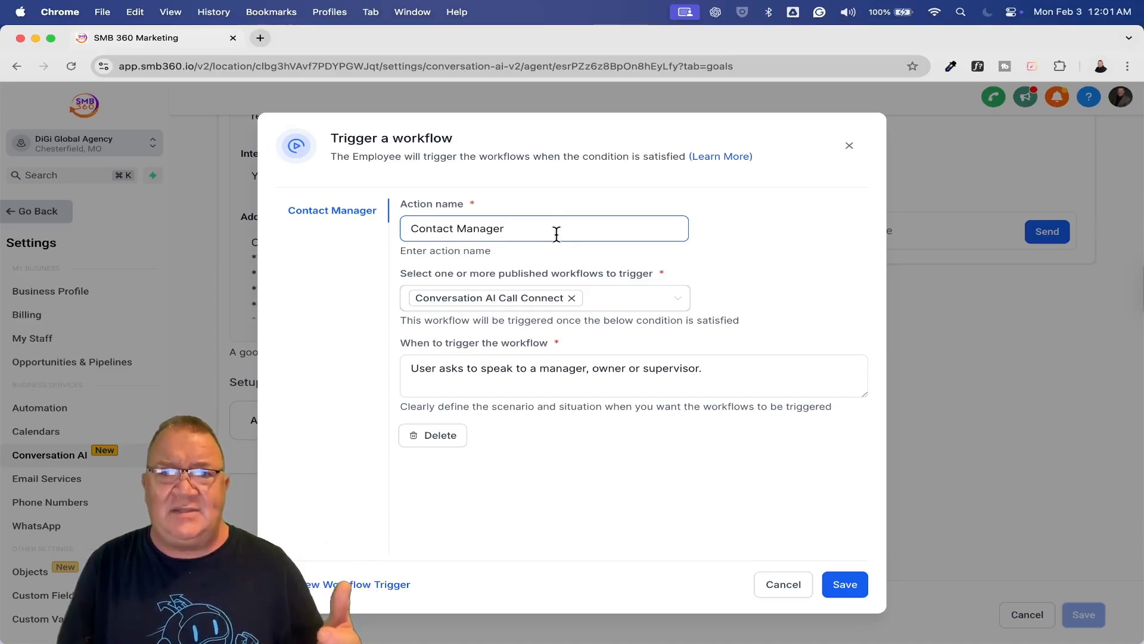
scroll(556, 234, up, 5)
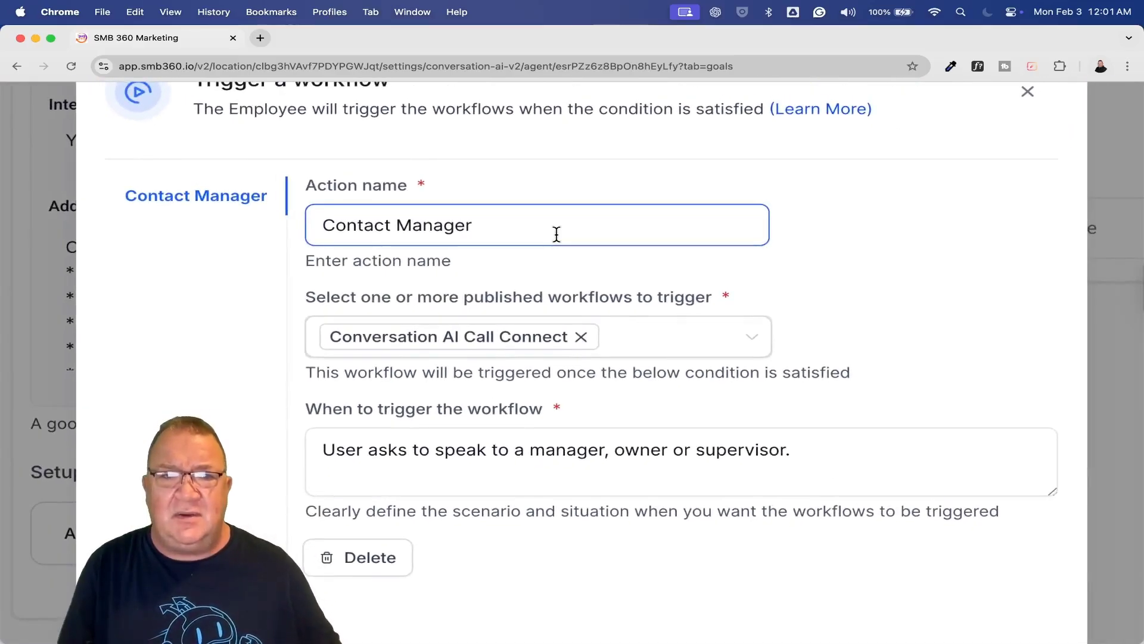
click(497, 257)
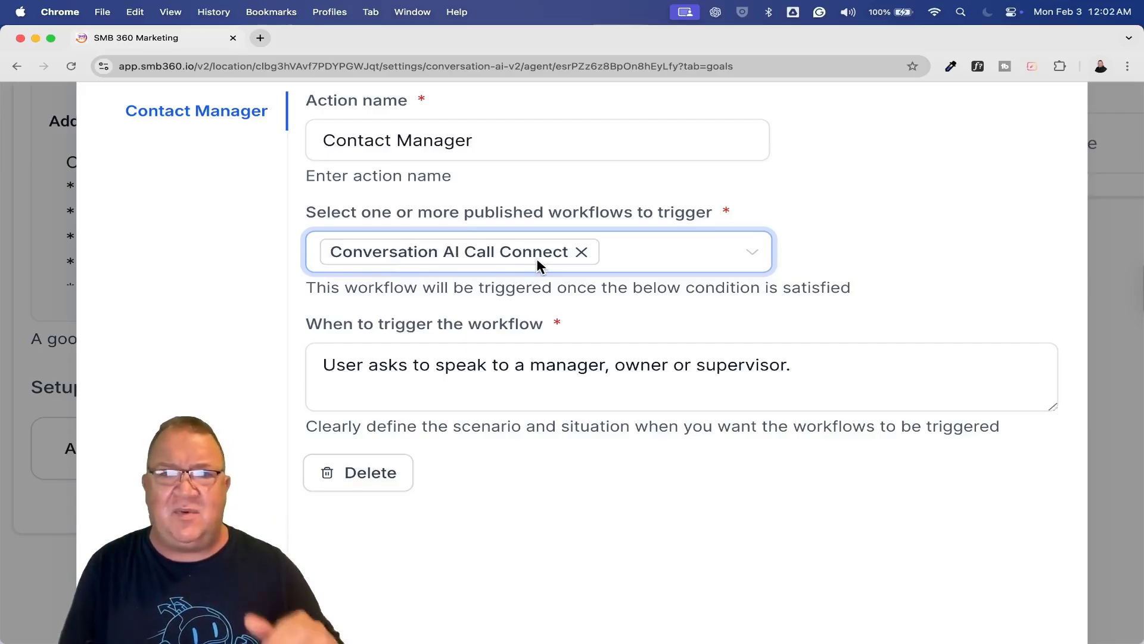
click(341, 379)
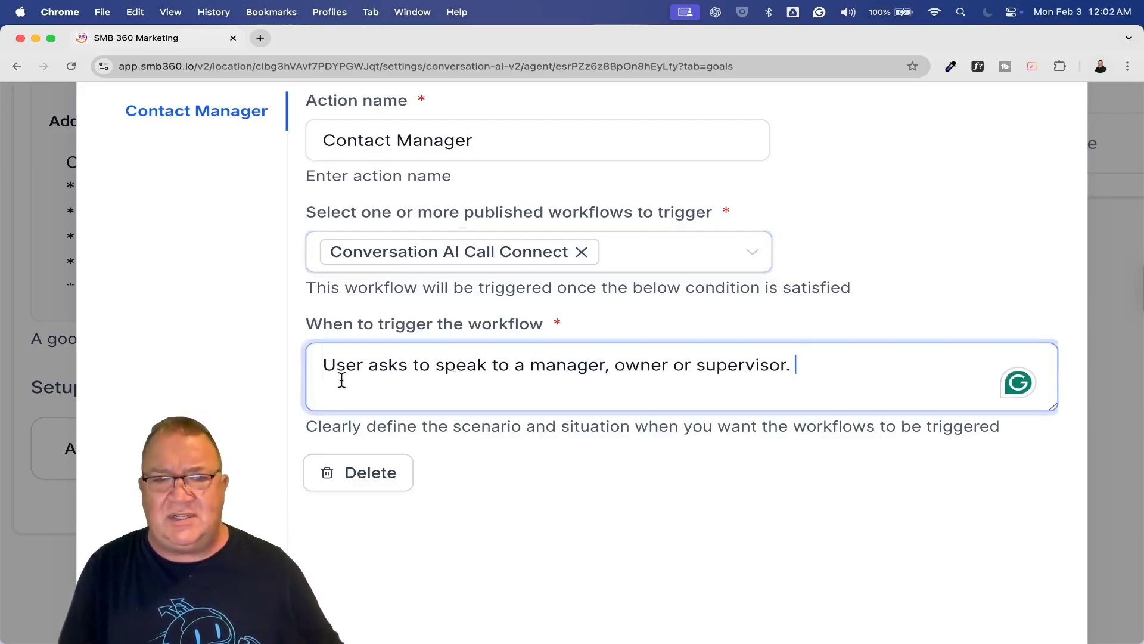
drag(324, 363, 741, 379)
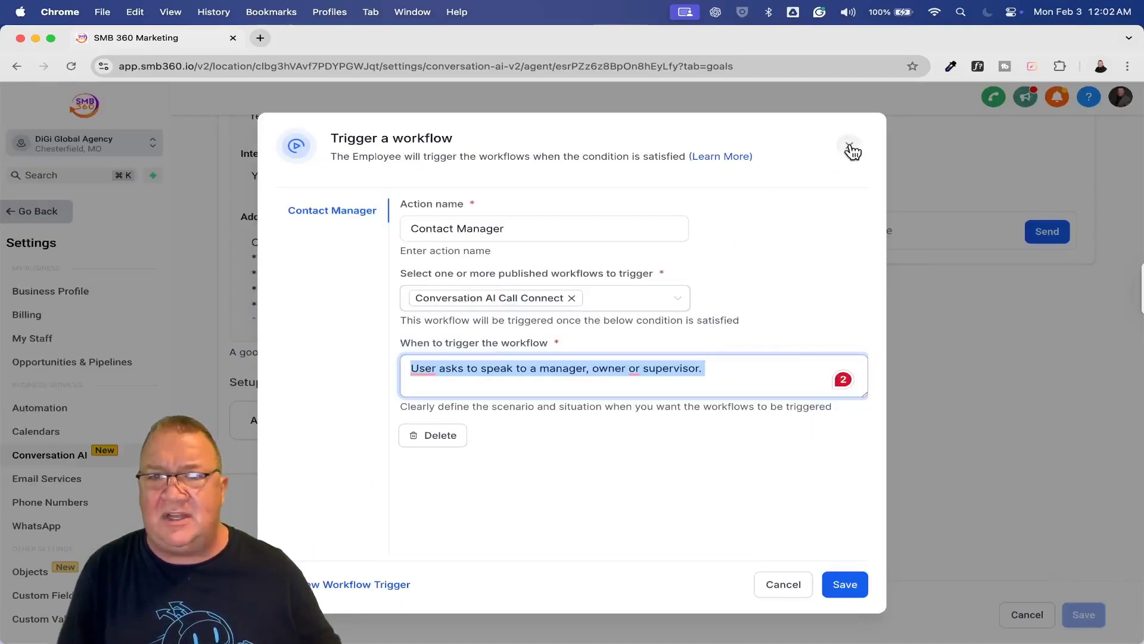
click(851, 148)
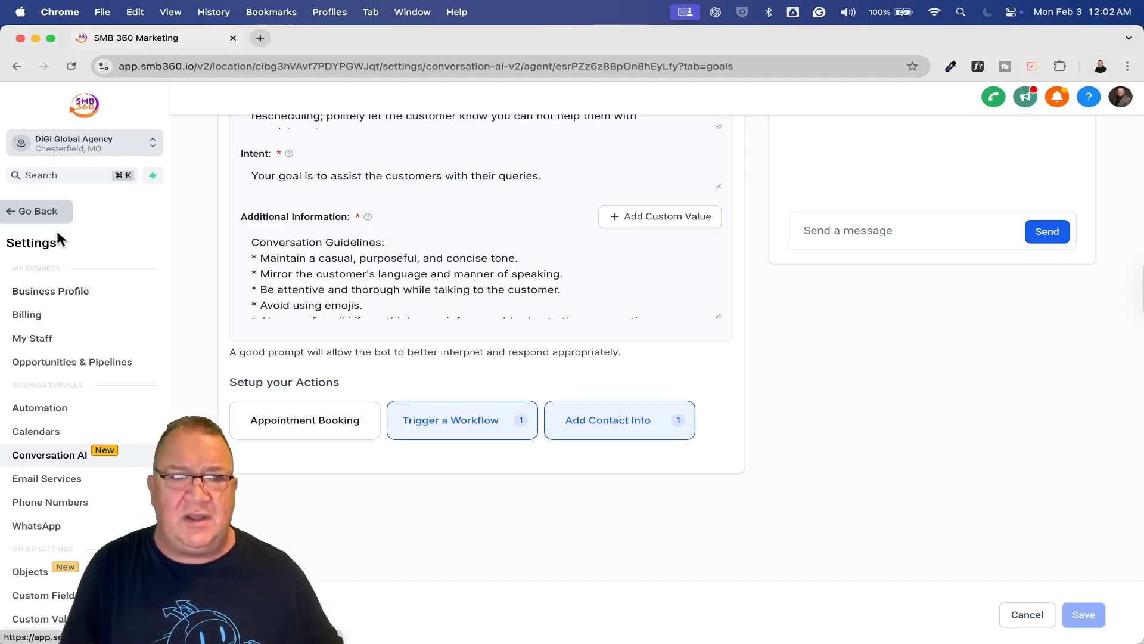
Search Automation workflows for 'convers' and open Conversation AI Call Connect
click(32, 212)
click(69, 427)
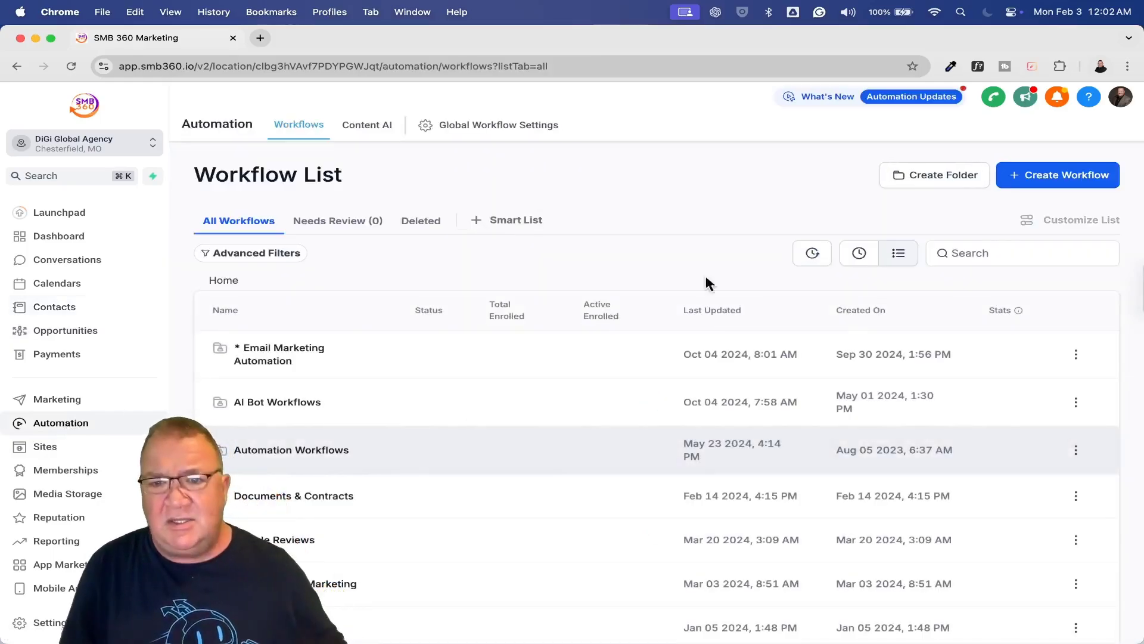
click(977, 252)
text(con)
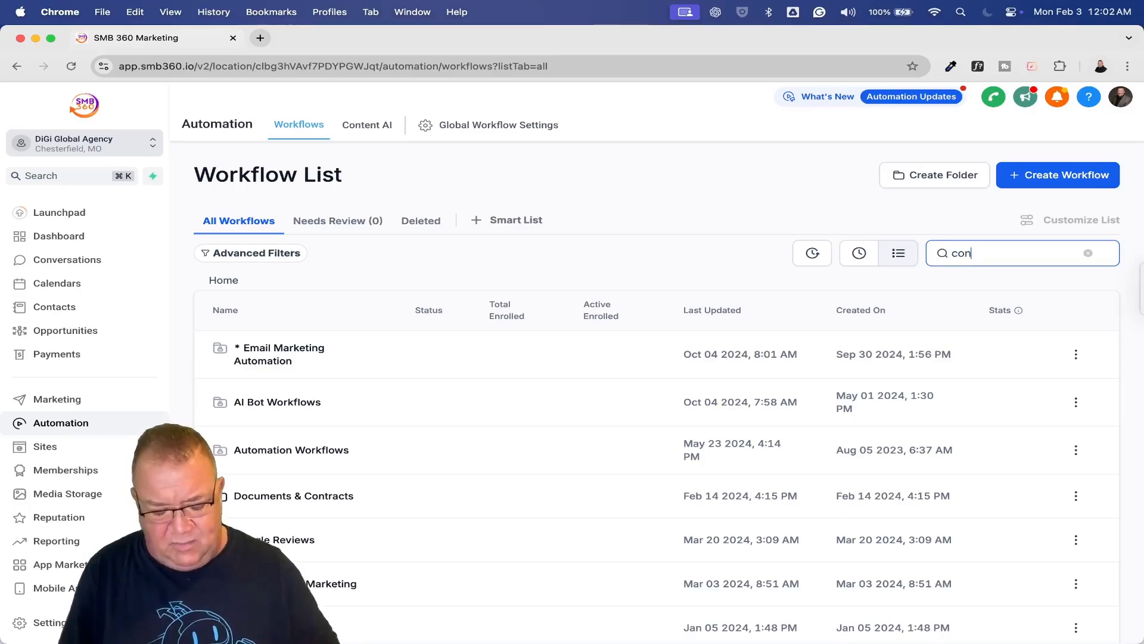
text(vers)
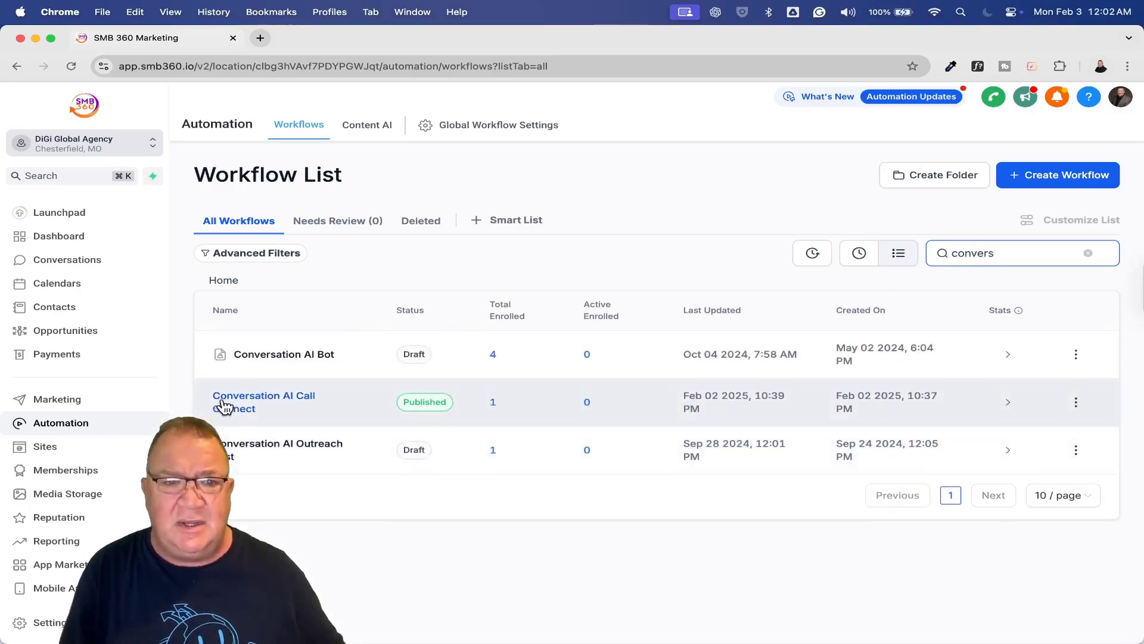
click(227, 406)
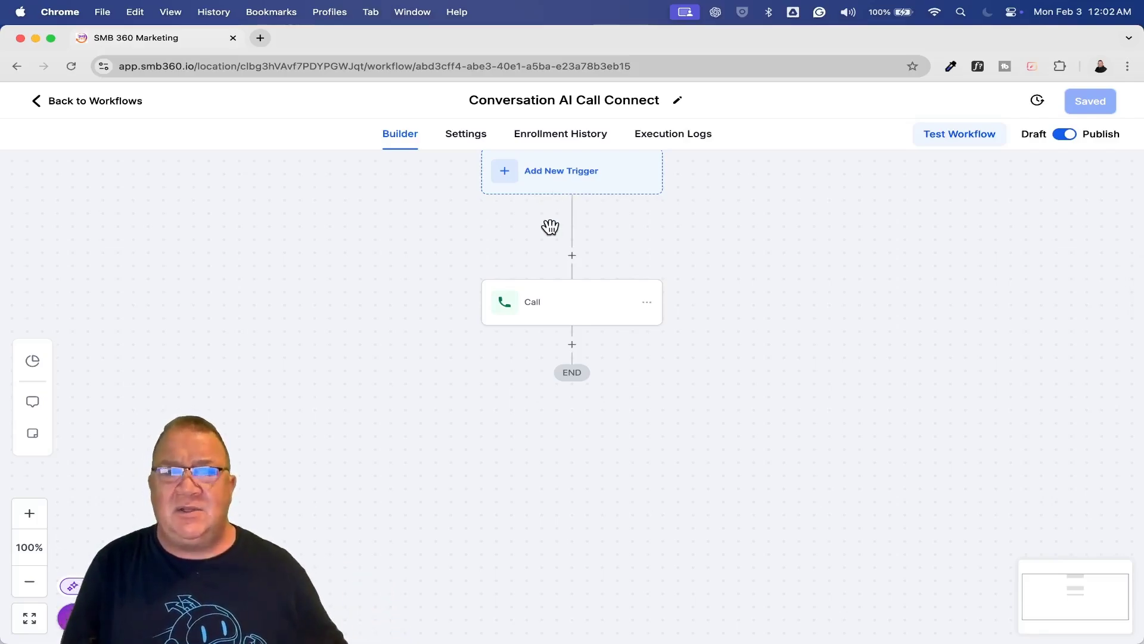
Review the Call step's Call Whisper text, cancel the panel, and go back to Workflows
click(560, 314)
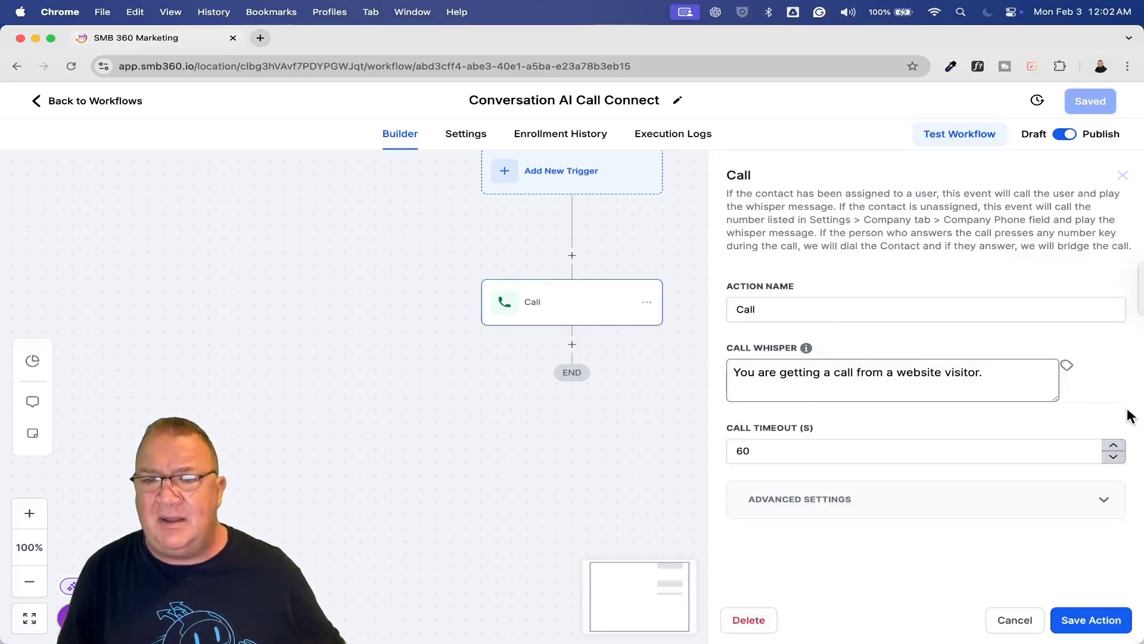
scroll(963, 373, up, 5)
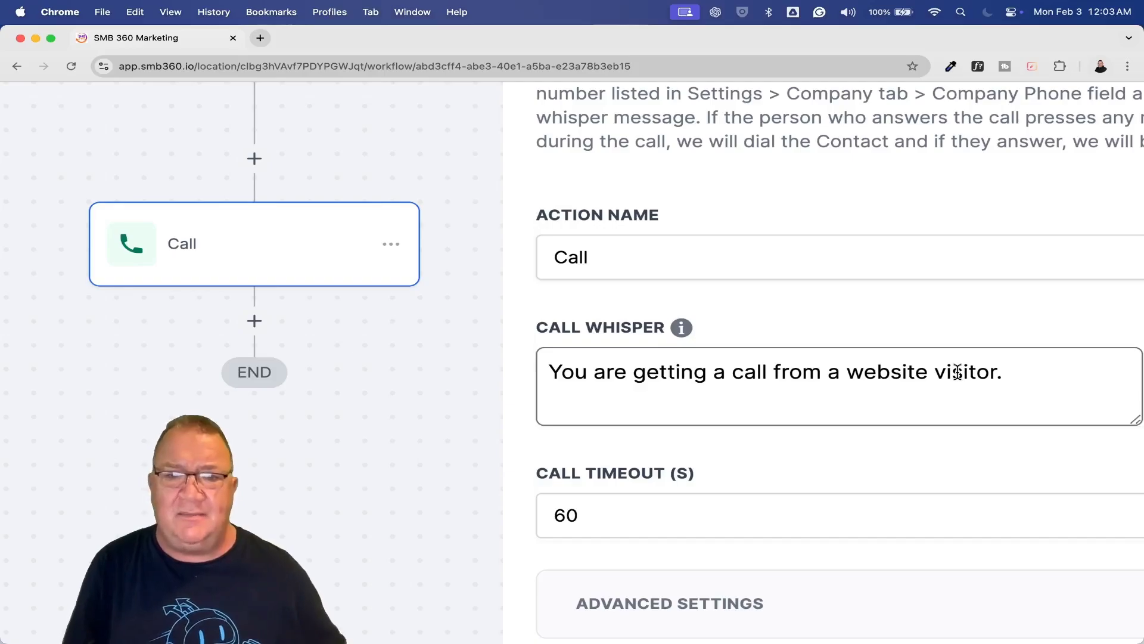
scroll(957, 371, down, 5)
click(1015, 619)
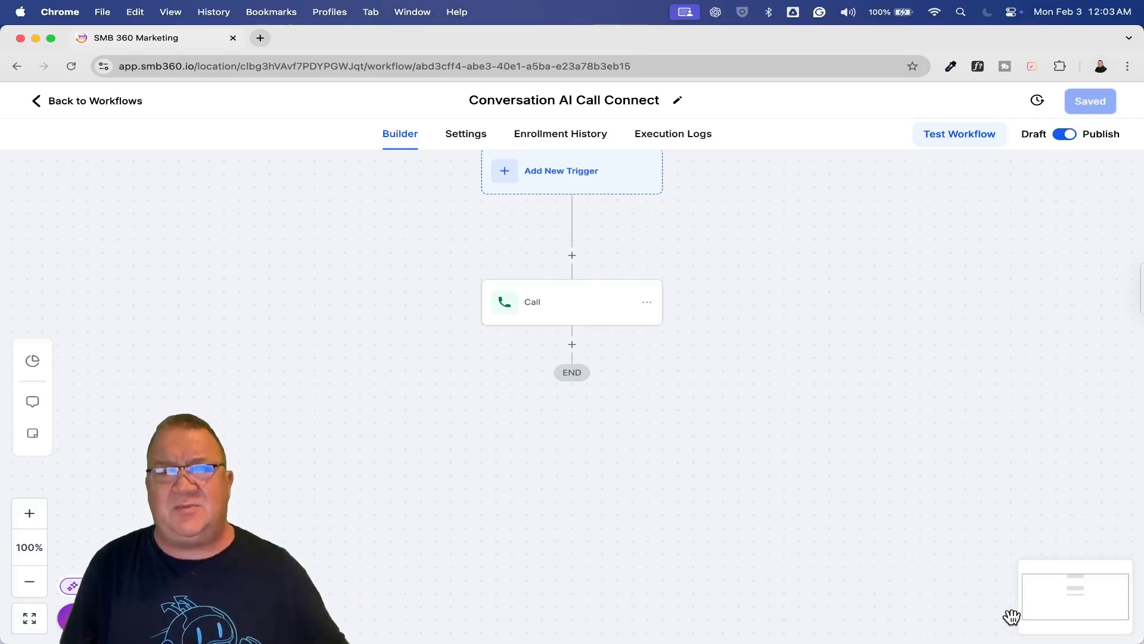
click(79, 103)
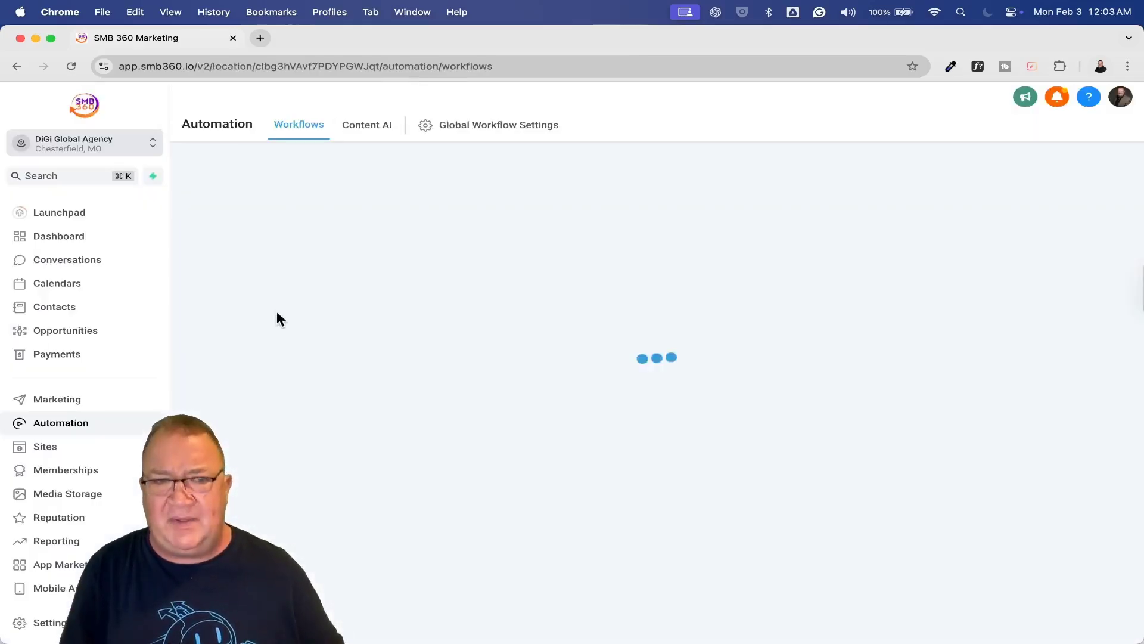
Go to Settings > Conversation AI to list the account's three bots
click(58, 622)
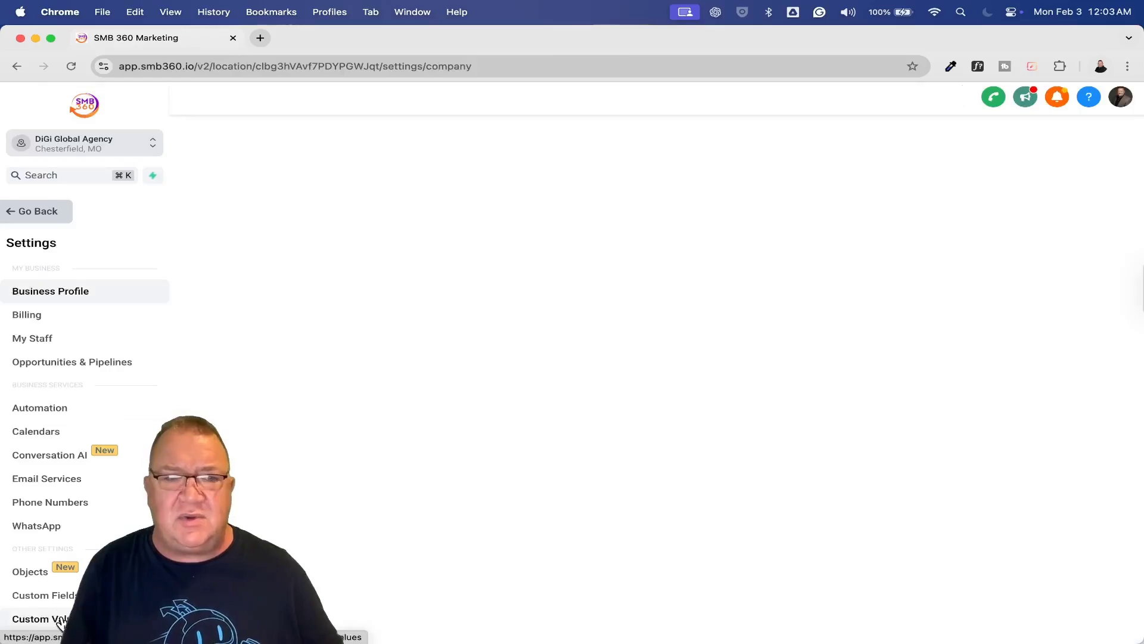
click(53, 454)
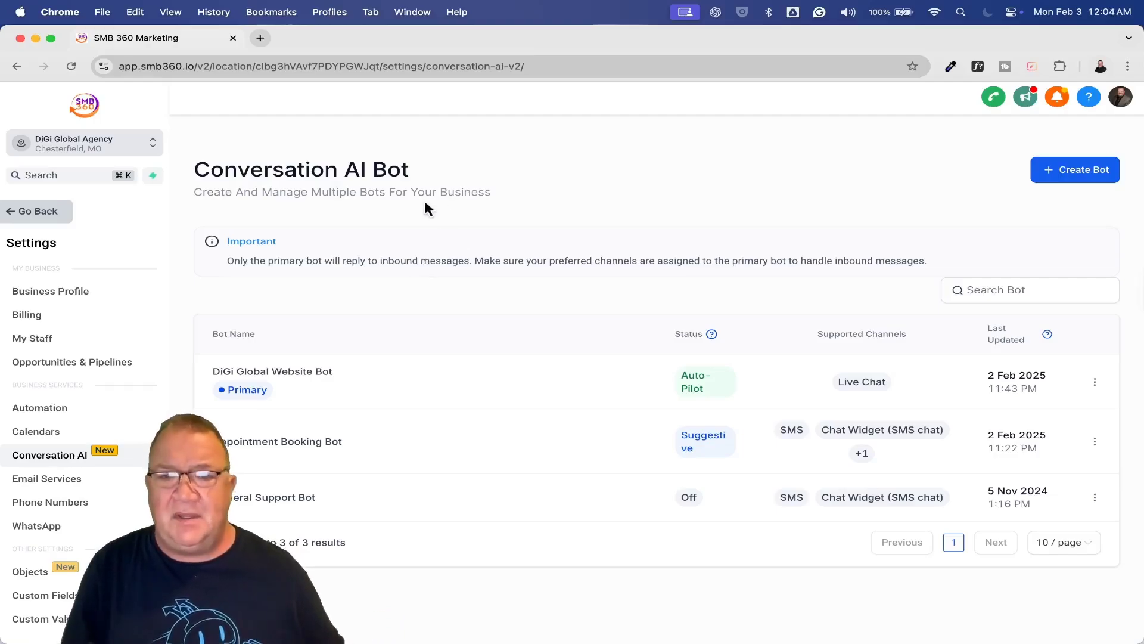
Open DiGi Global Website Bot's Bot Goals and highlight the bullet requiring a phone number first
scroll(683, 307, down, 2)
click(278, 301)
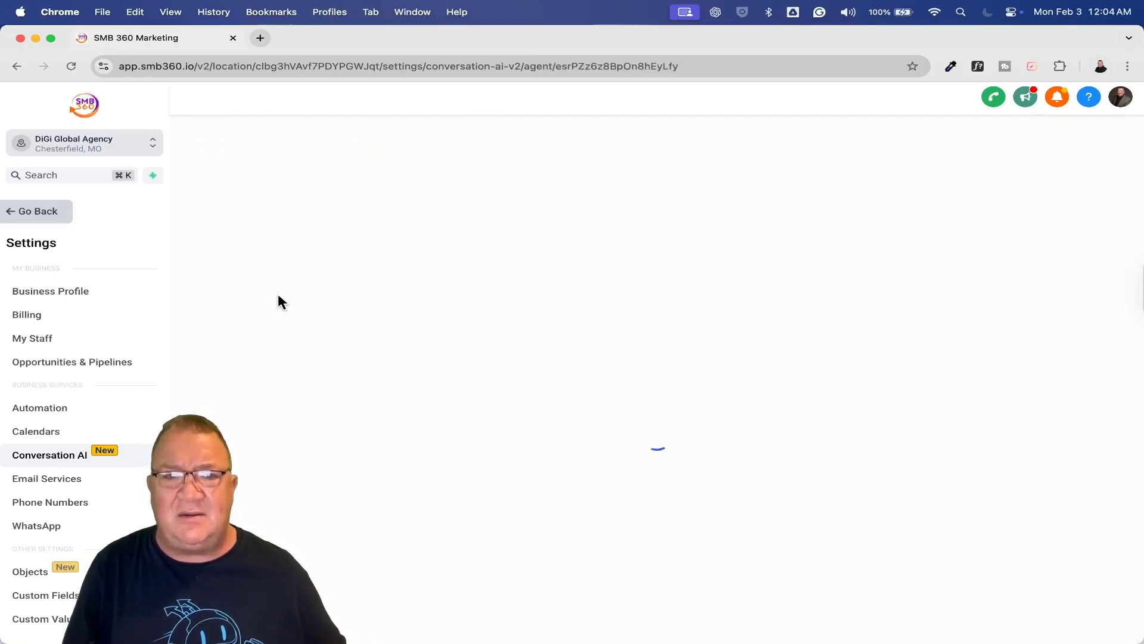
click(395, 252)
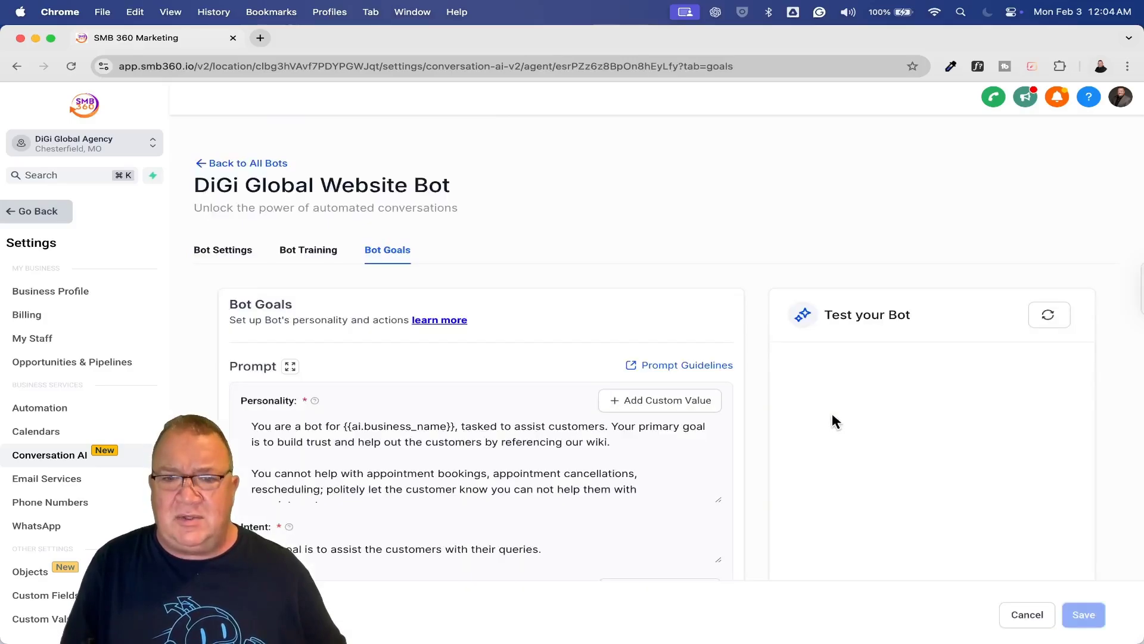
scroll(749, 460, down, 5)
scroll(590, 281, down, 10)
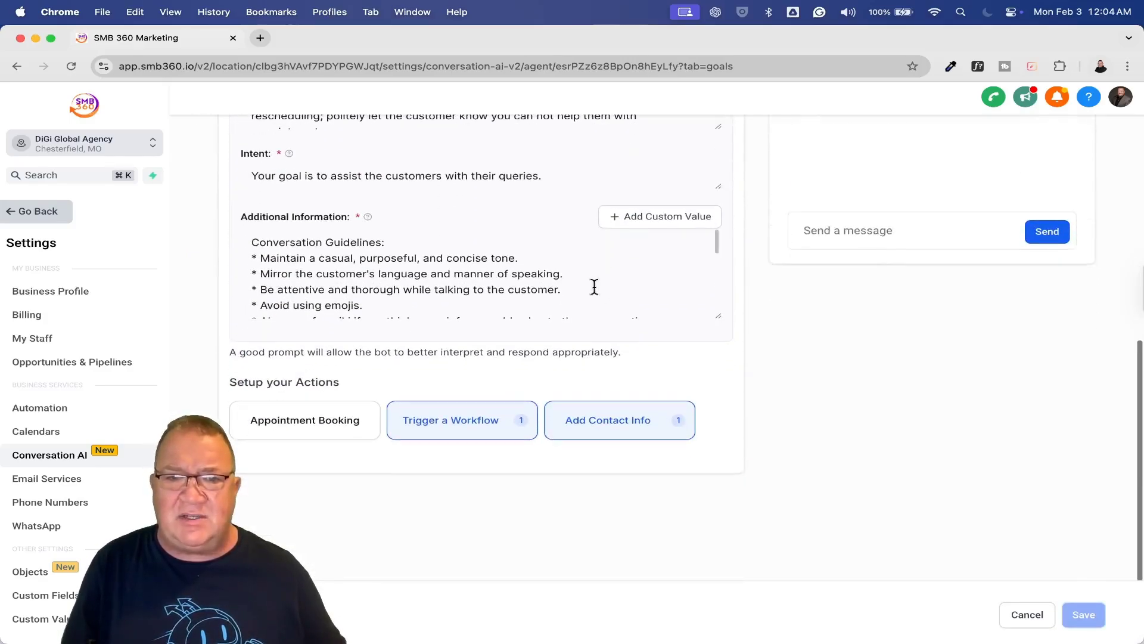
scroll(590, 280, down, 1)
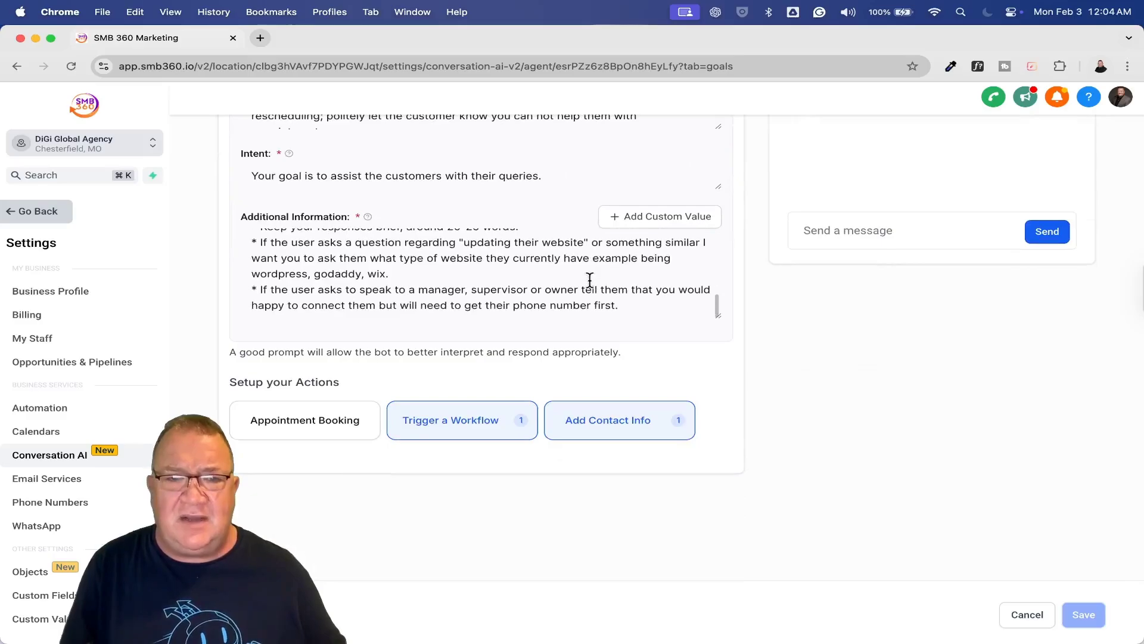
ctrl+scroll(590, 281, up, 5)
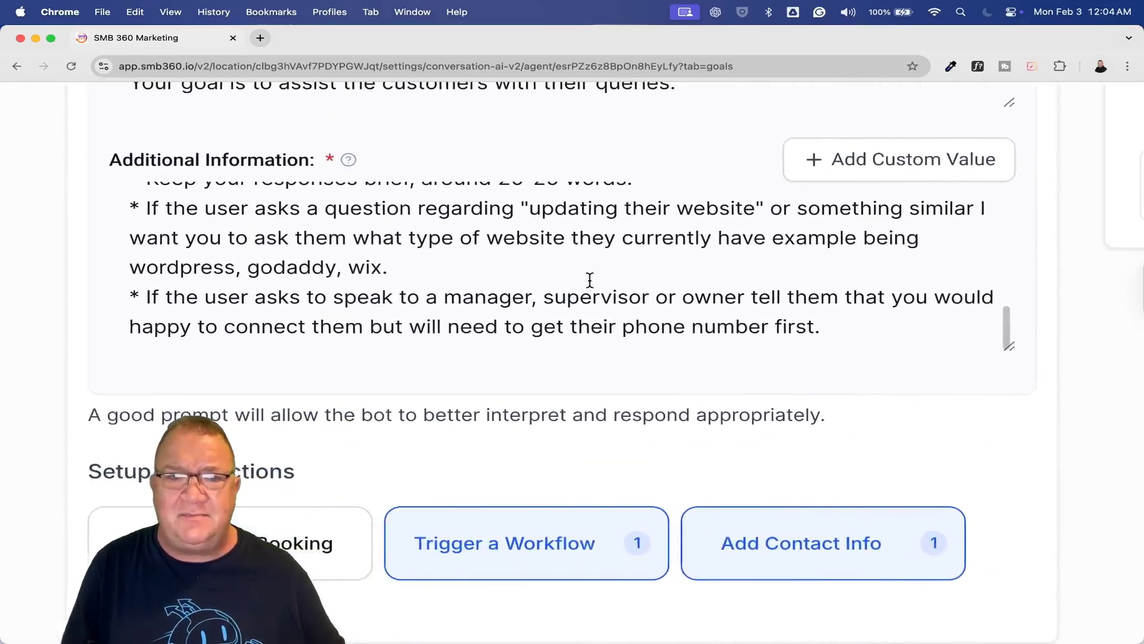
drag(204, 297, 892, 332)
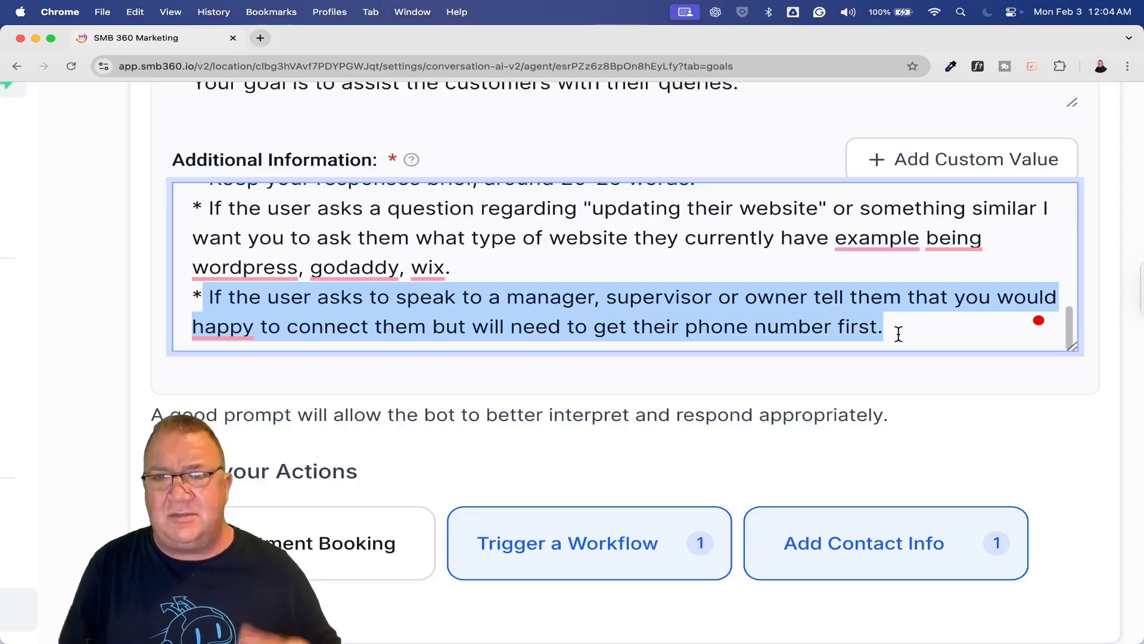
click(898, 334)
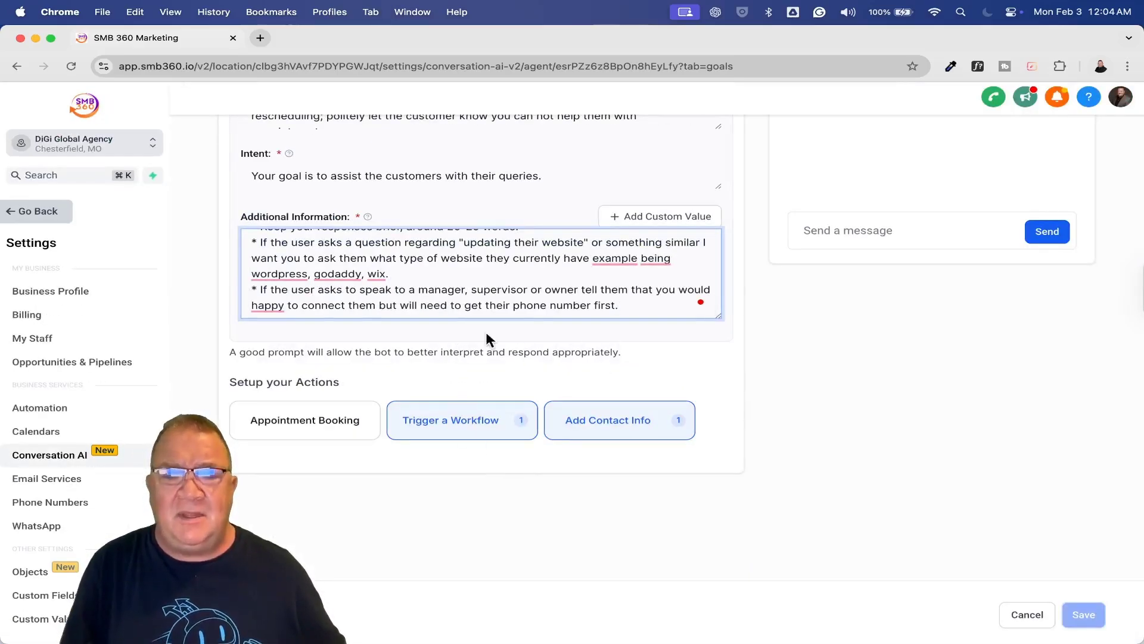
drag(545, 36, 546, 156)
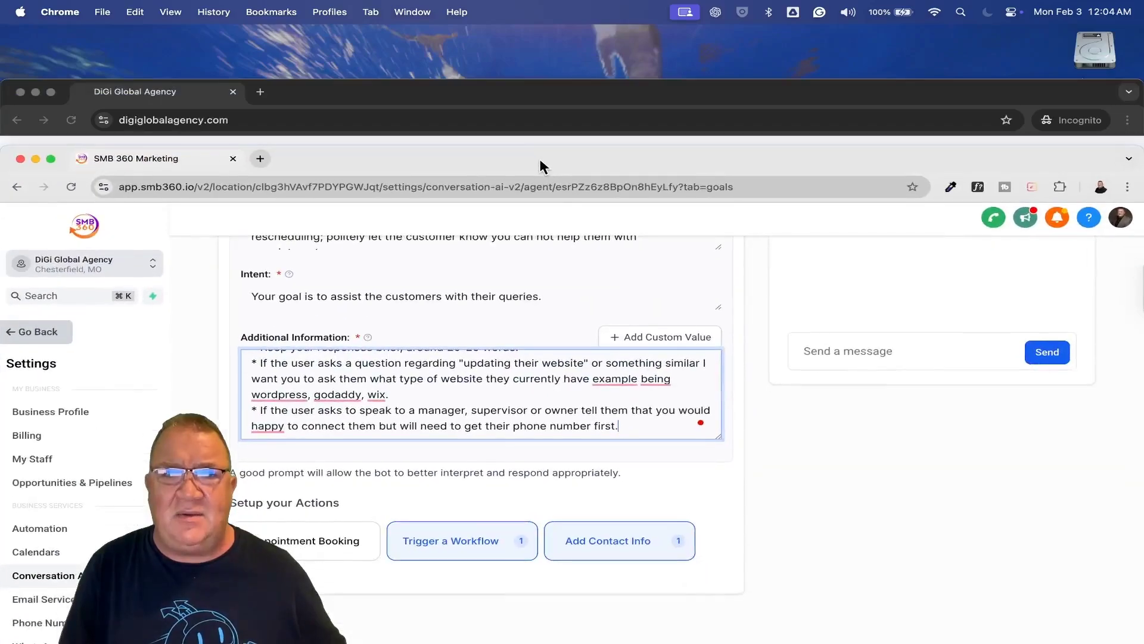
Close the old incognito window and load the DiGi Global Agency site in a fresh one
click(496, 106)
click(20, 92)
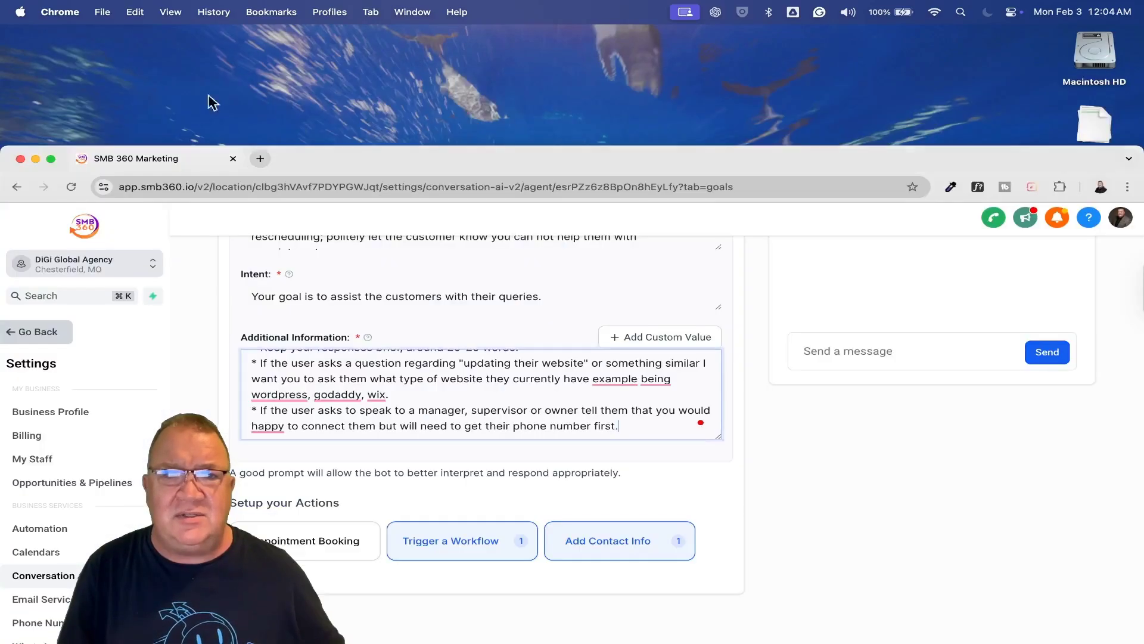
double_click(422, 157)
click(102, 12)
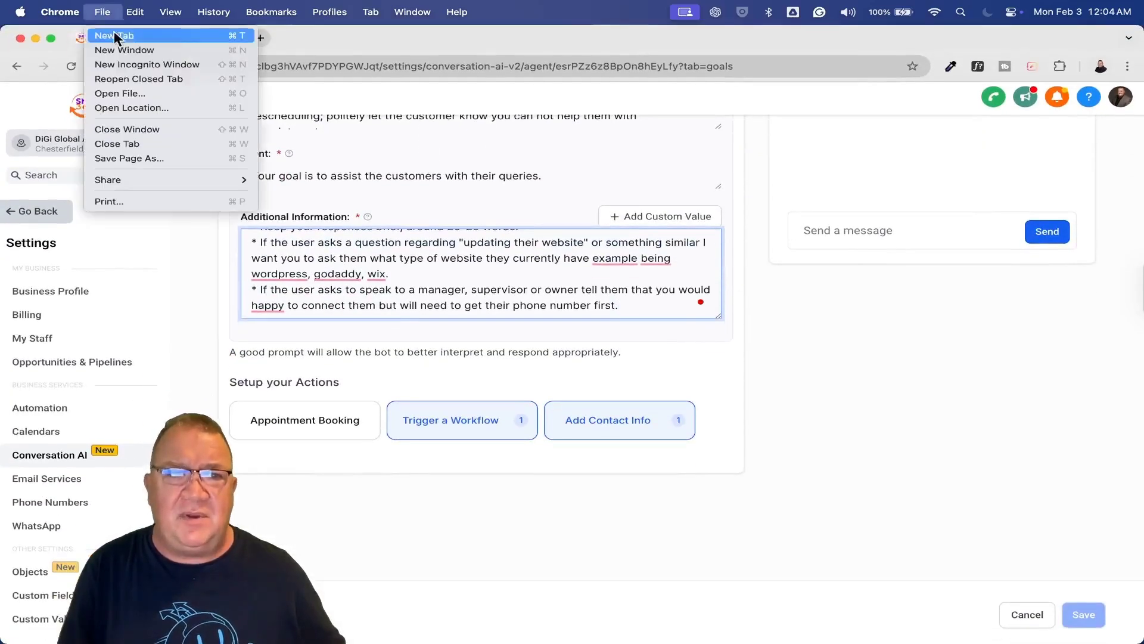
click(137, 65)
text(digi)
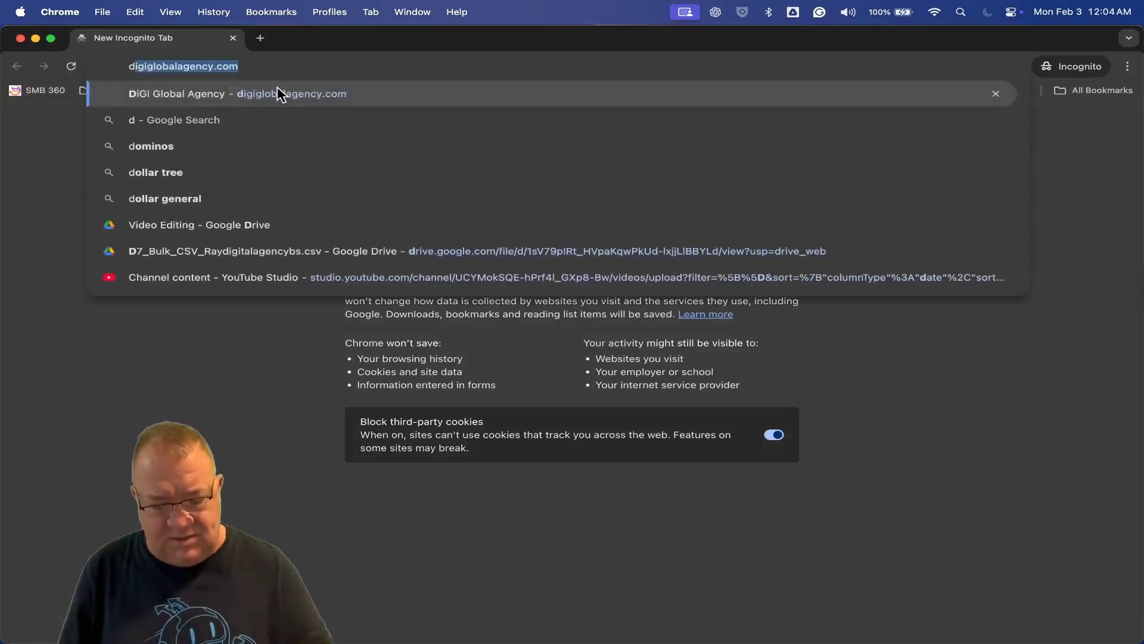
click(286, 198)
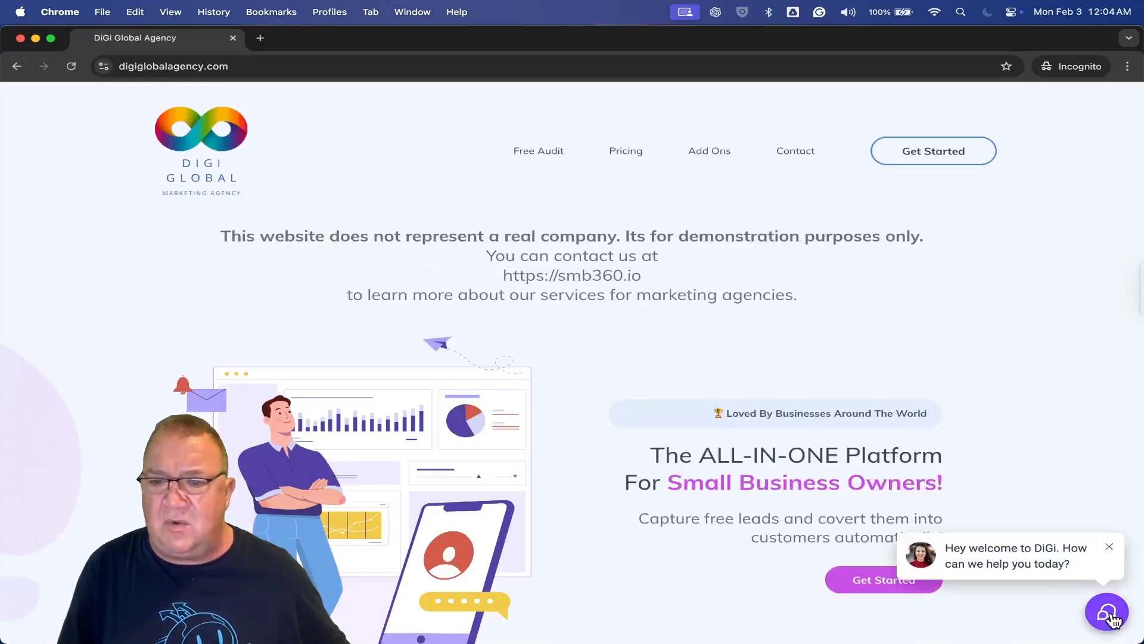
In the site chat, send 'I would like to a manager immediately.'
click(995, 548)
text(I w)
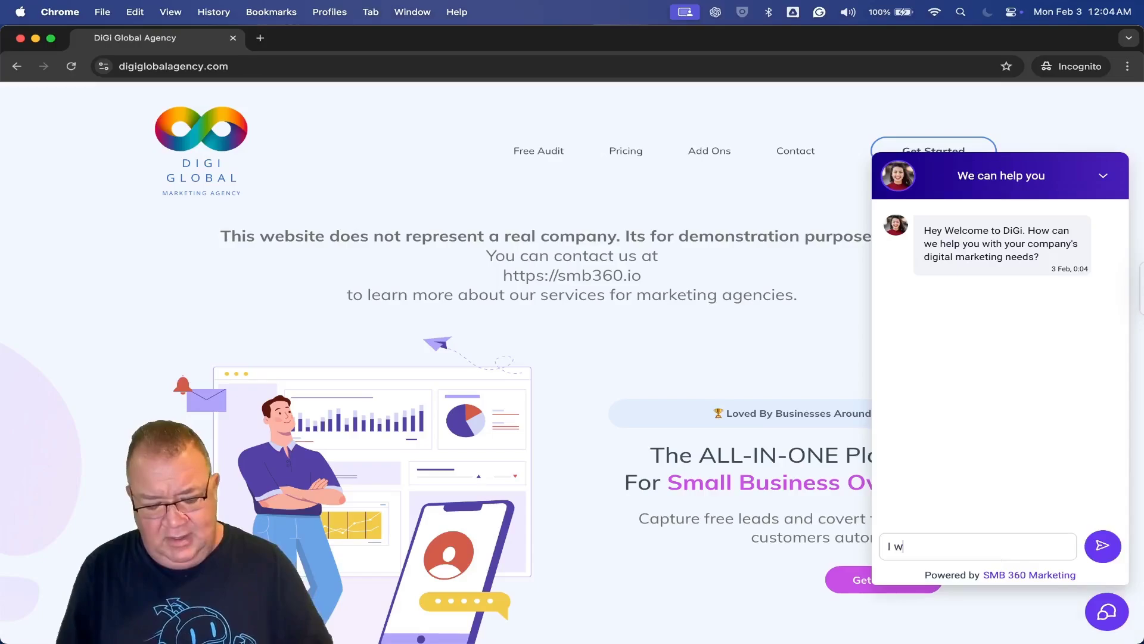
text(ould like to)
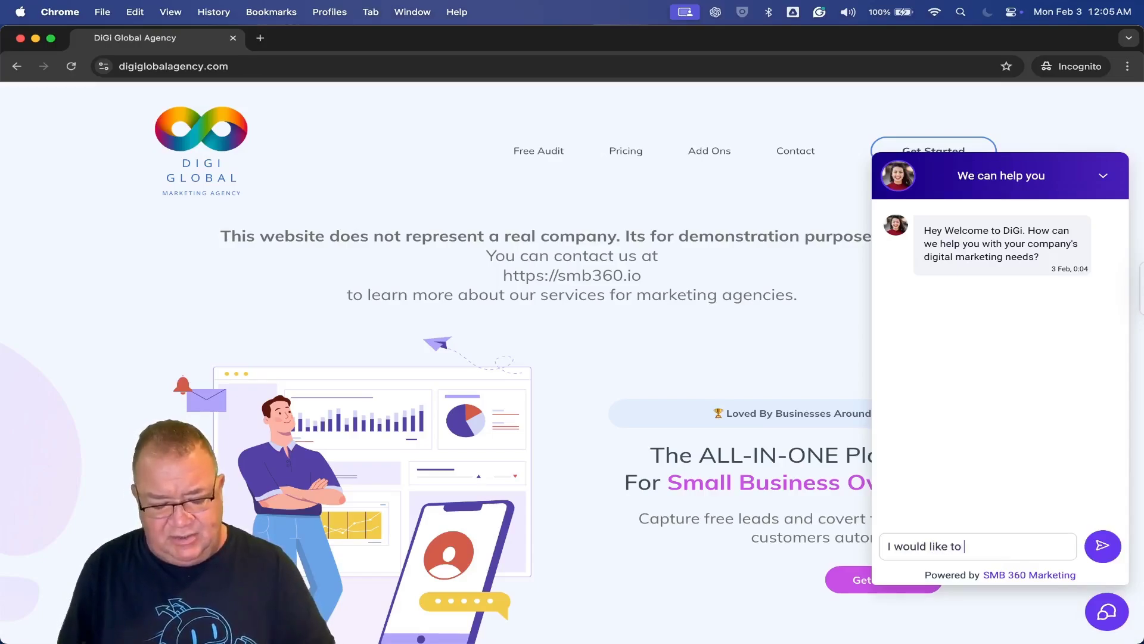
text( a manager imm)
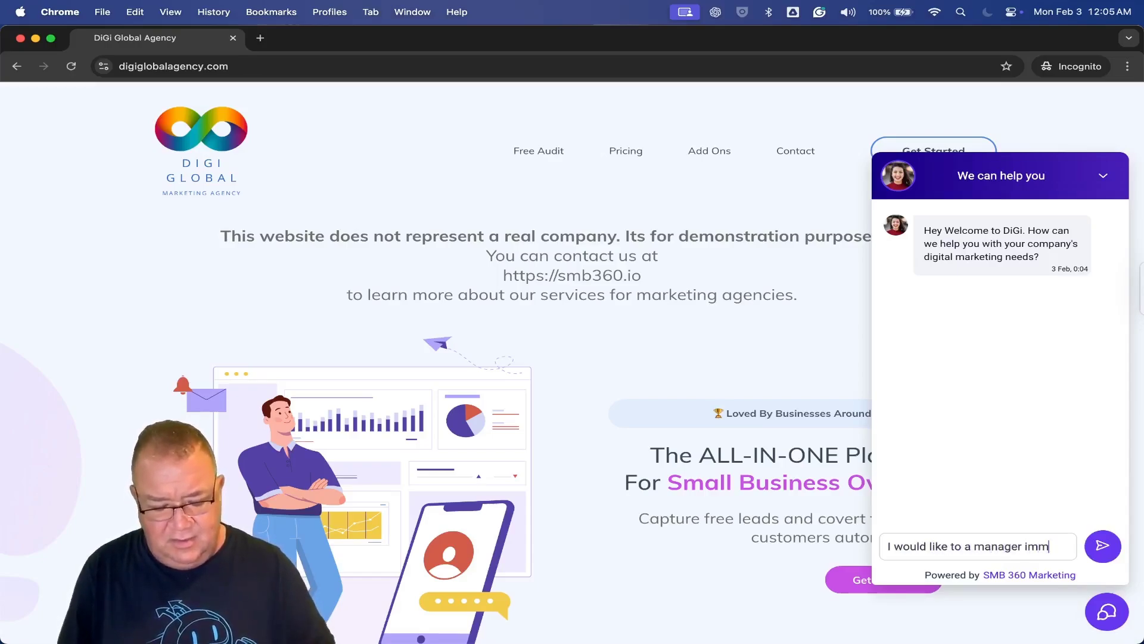
text(ediately.)
key(Return)
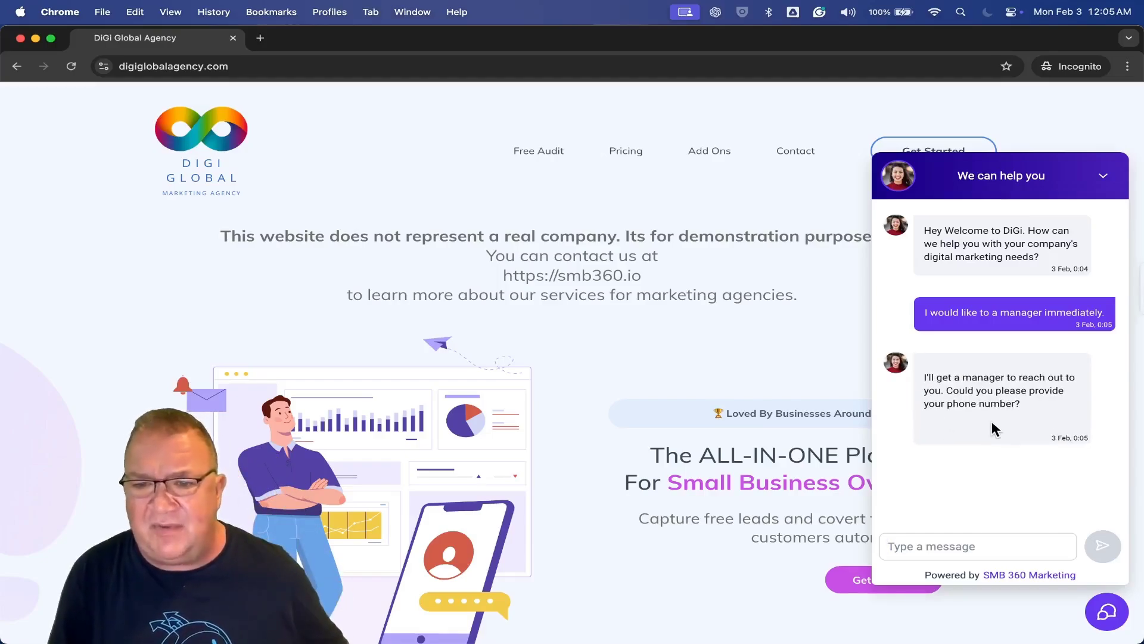
Send the visitor's phone number in the chat and check the bot's confirmation reply
scroll(992, 428, up, 5)
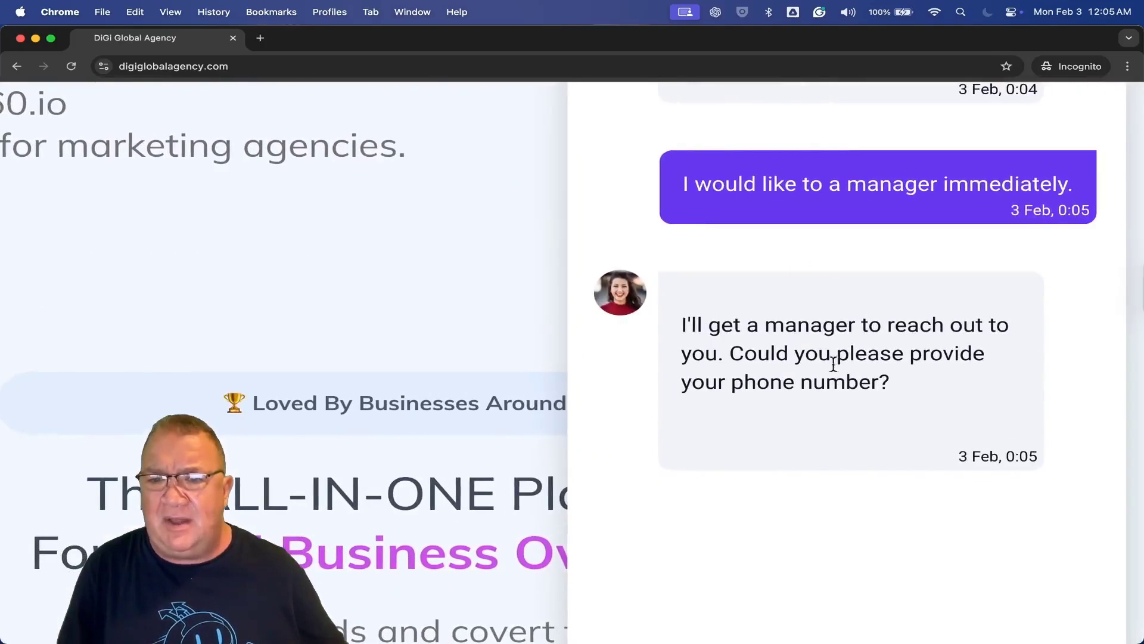
scroll(814, 418, down, 5)
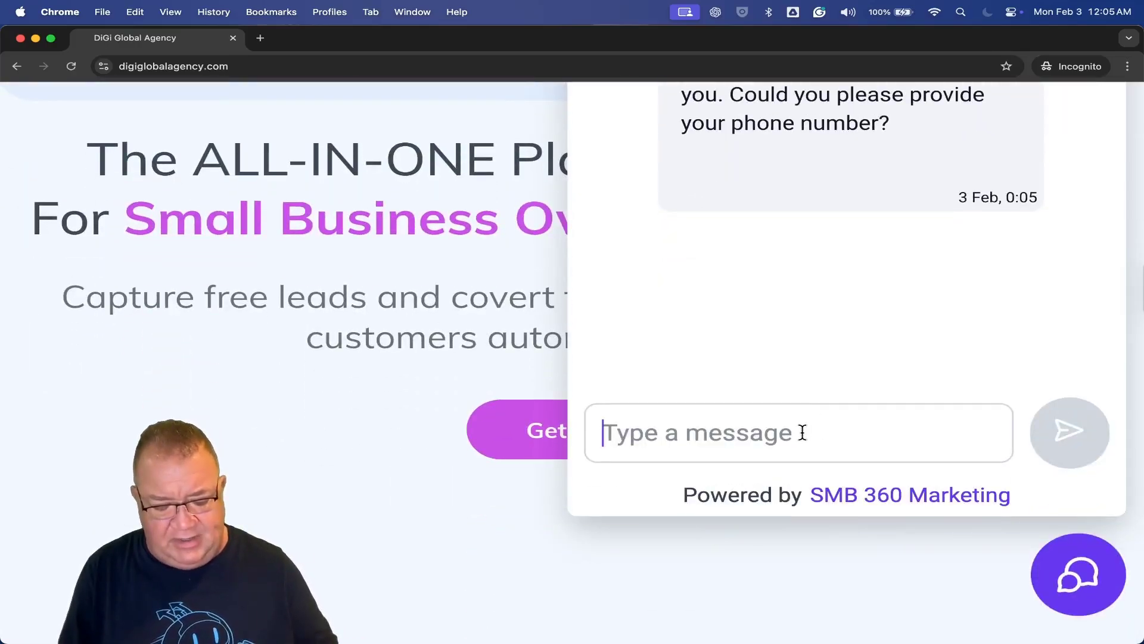
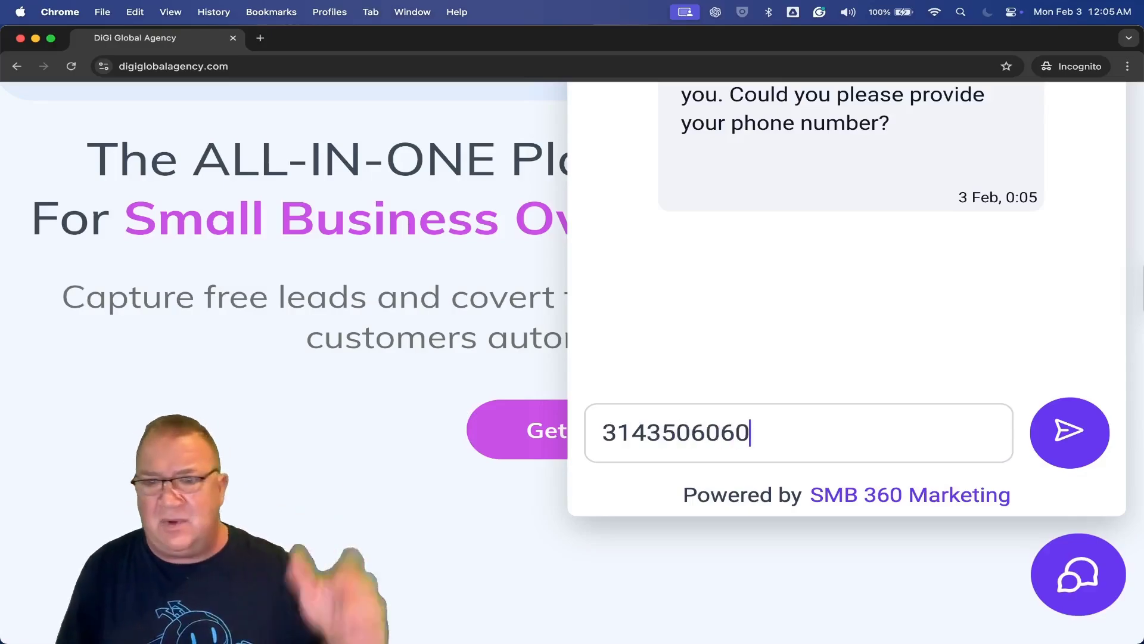
click(1064, 433)
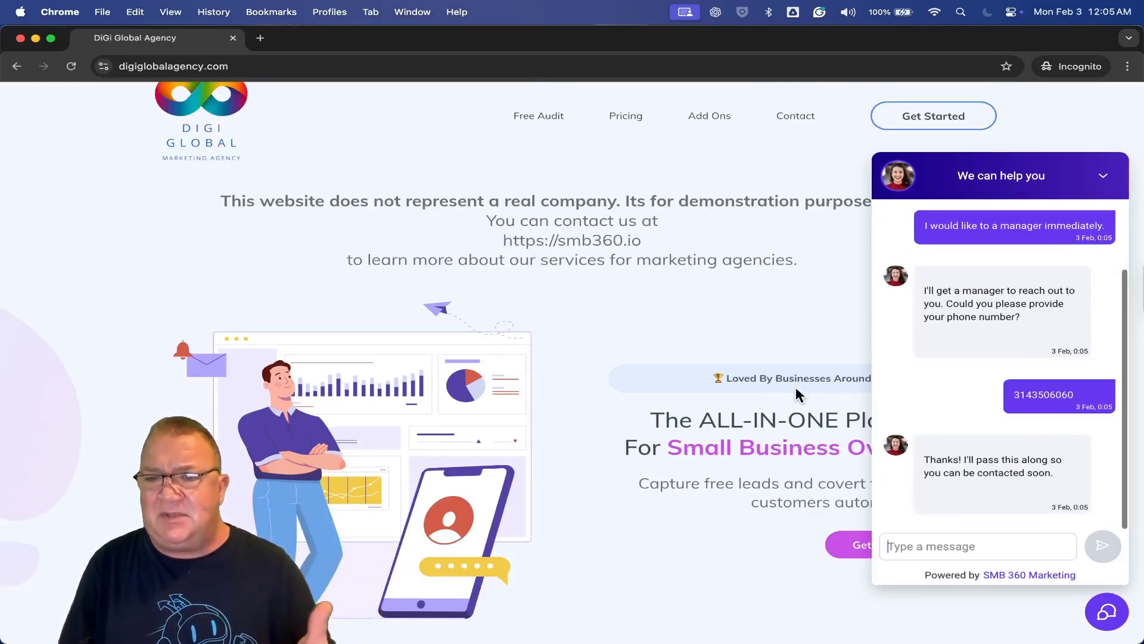
scroll(1010, 475, up, 5)
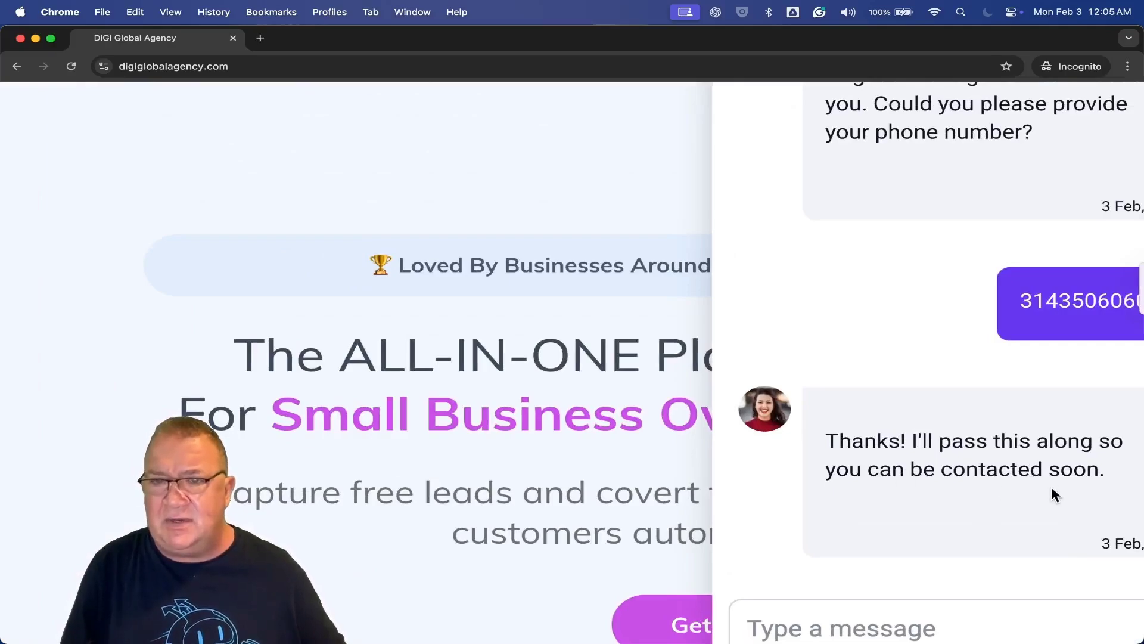
scroll(1051, 486, down, 5)
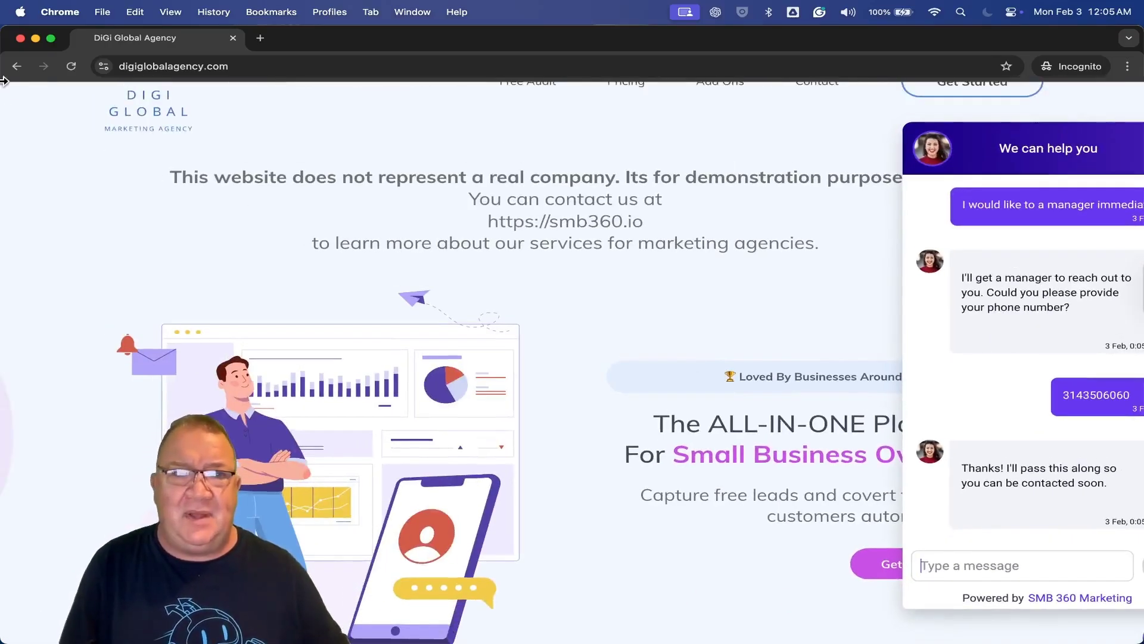
Close the private test window and check the contacts list for the new chat visitor
click(19, 37)
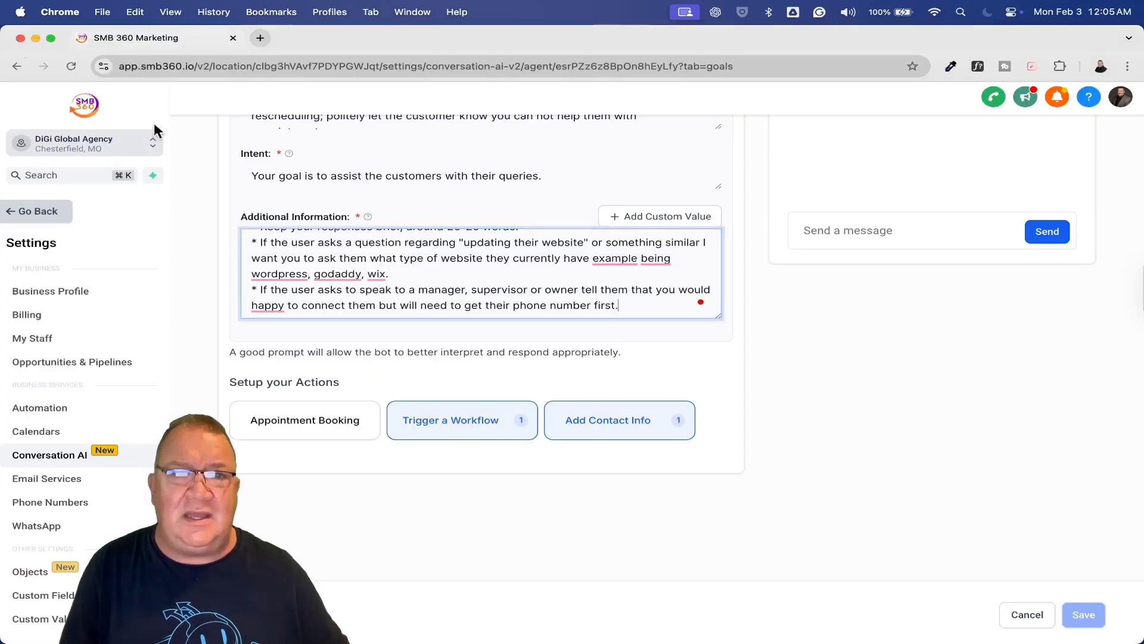
click(48, 213)
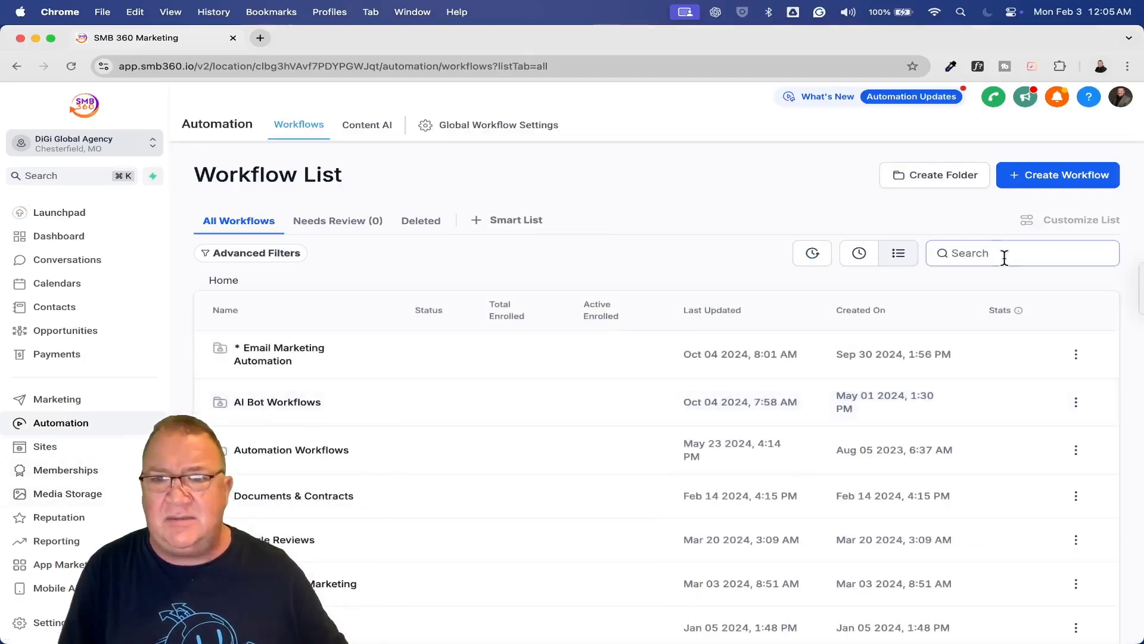
text(conver)
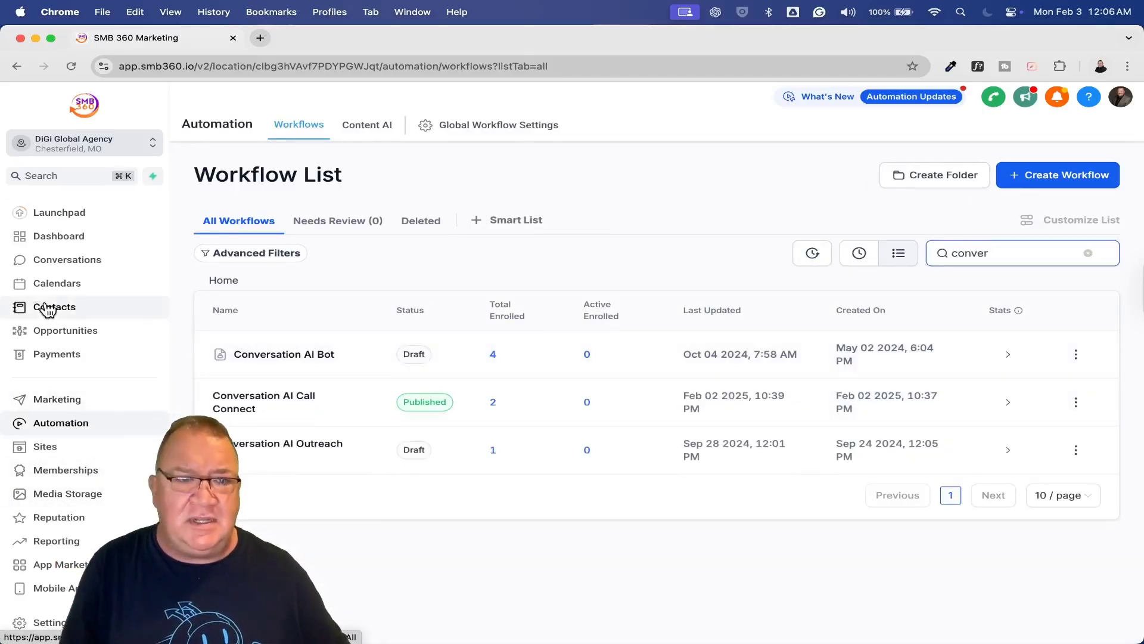
click(119, 305)
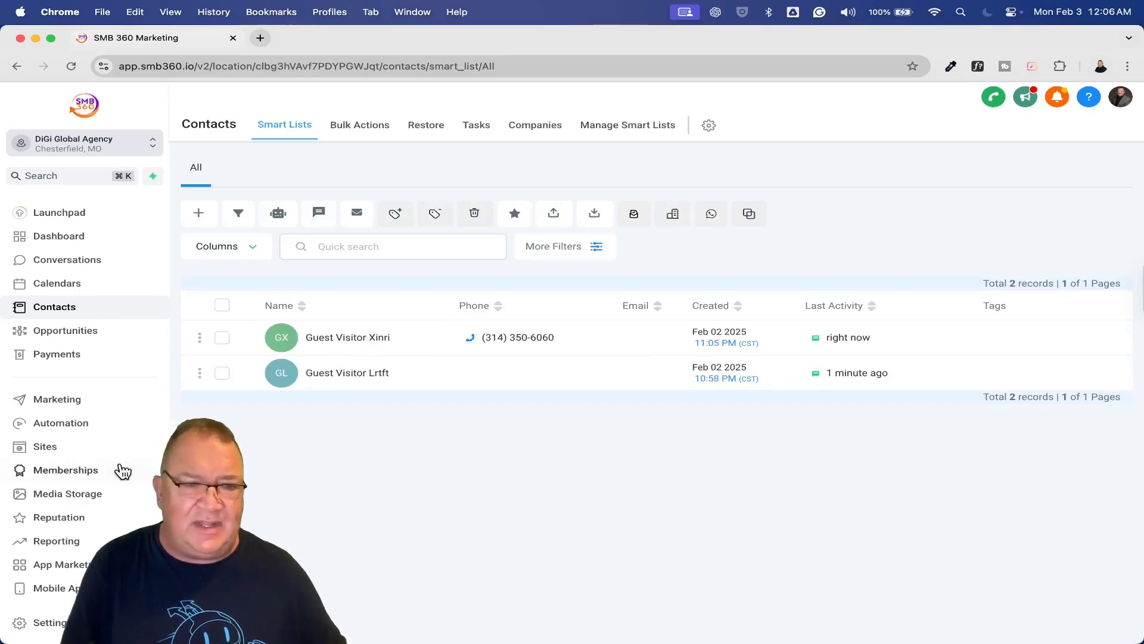
Search workflows for 'conver' and open the Conversation AI Call Connect workflow
click(60, 423)
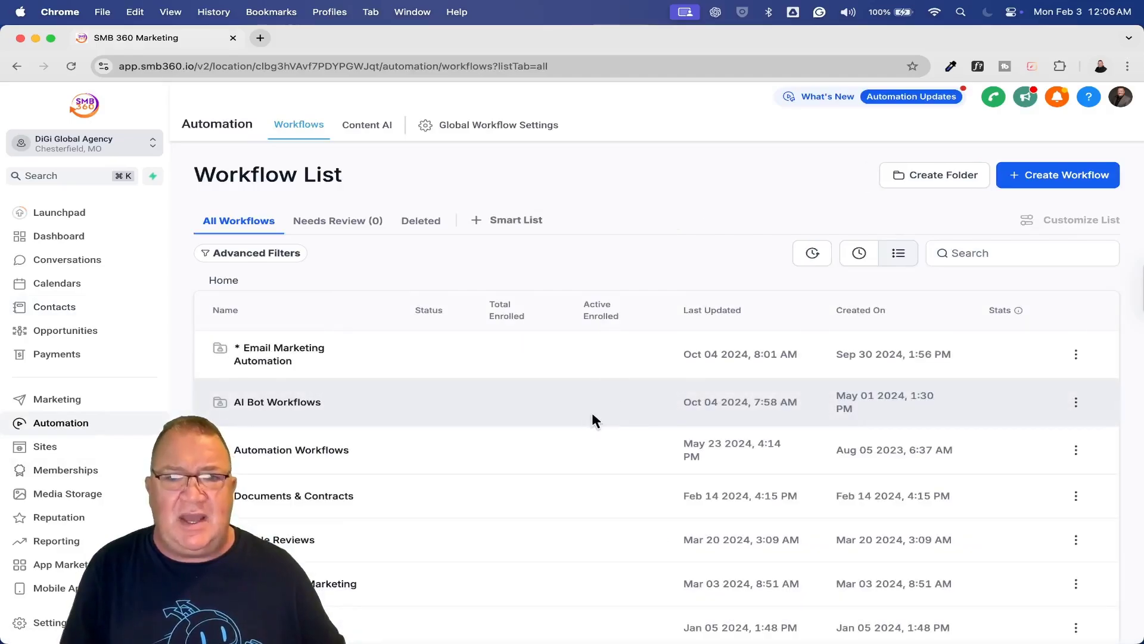
click(1007, 258)
text(con)
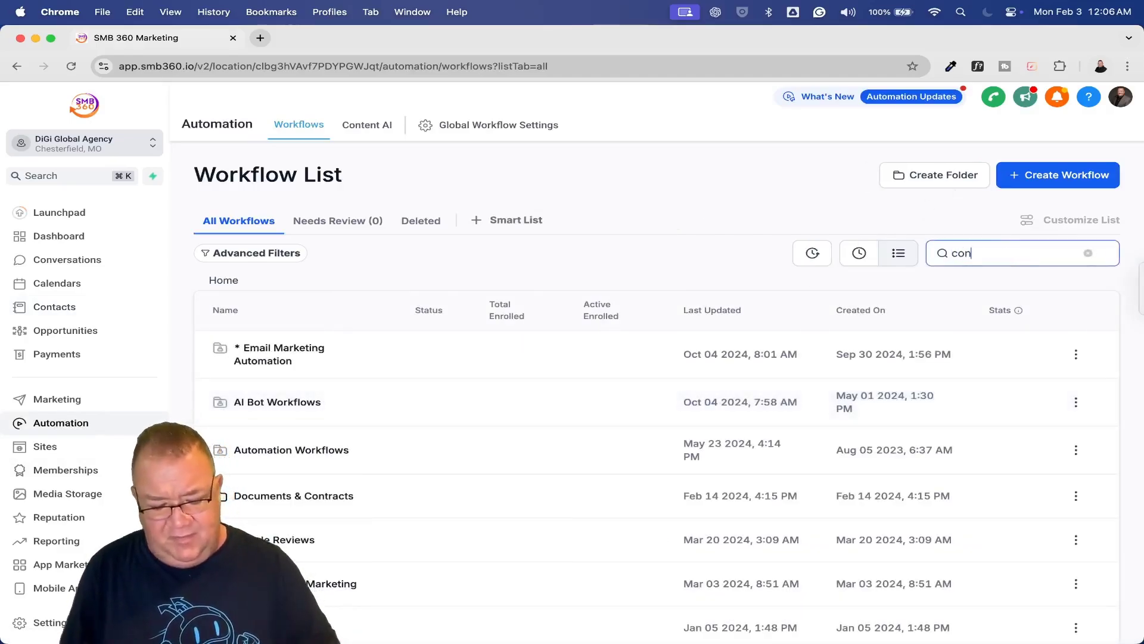
text(ver)
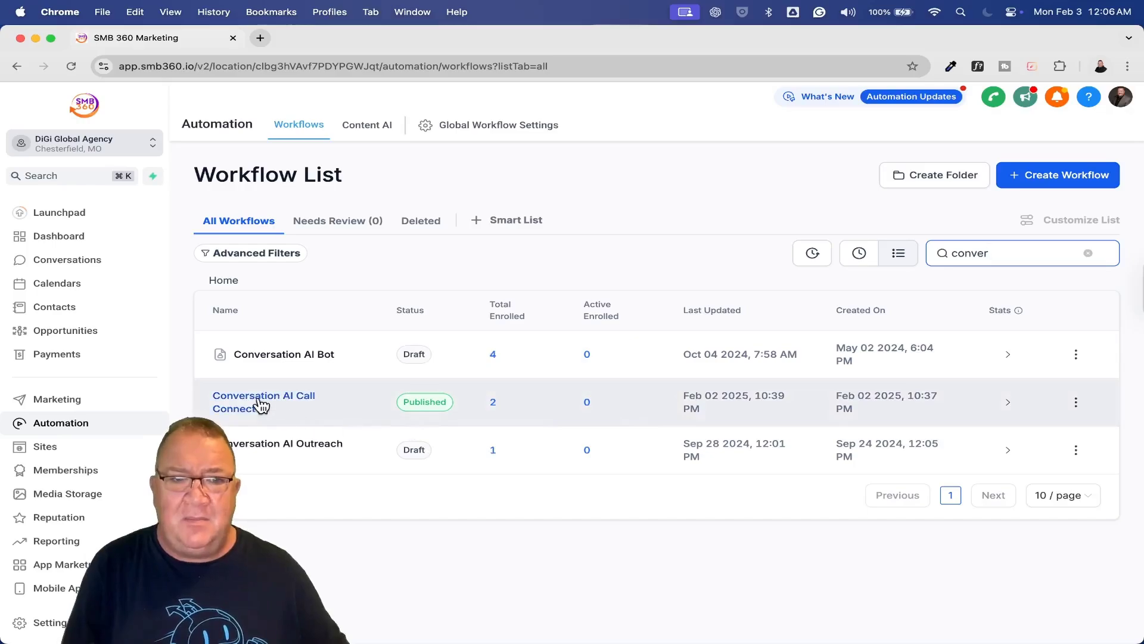
click(260, 403)
Show the Enrollment History, confirming the chat visitor's Call step is Finished
click(562, 135)
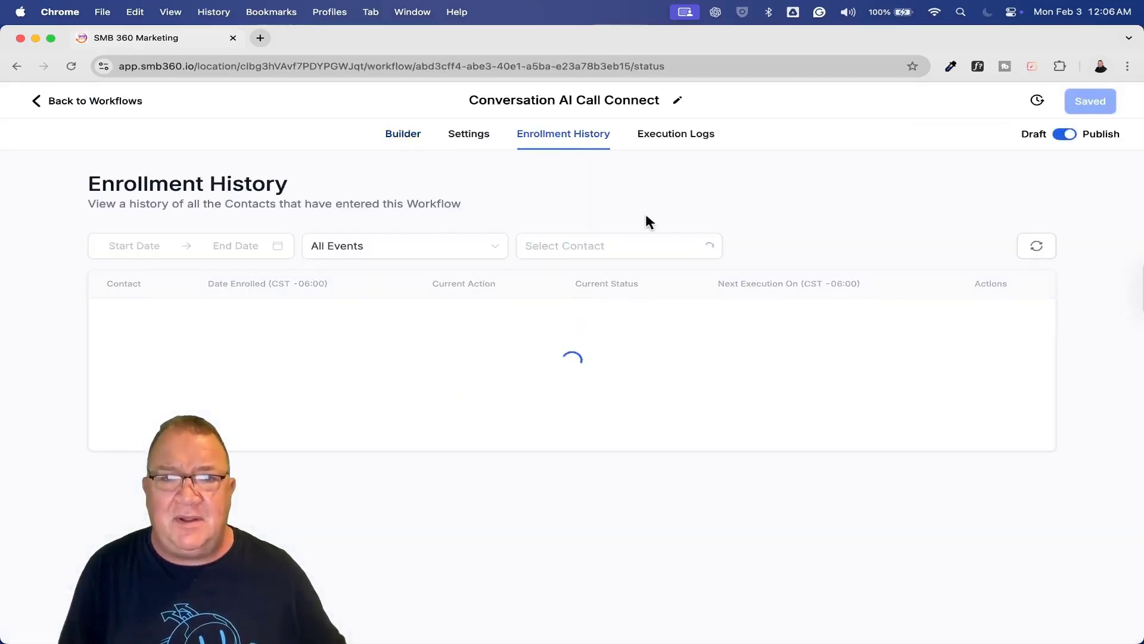
scroll(153, 326, up, 2)
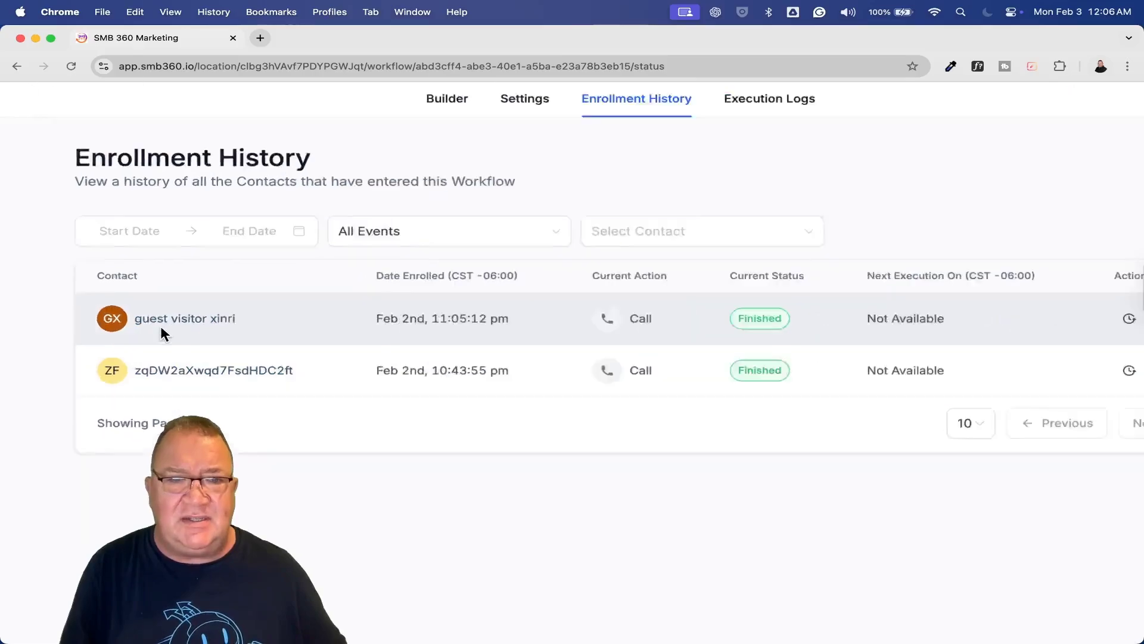
scroll(161, 332, up, 3)
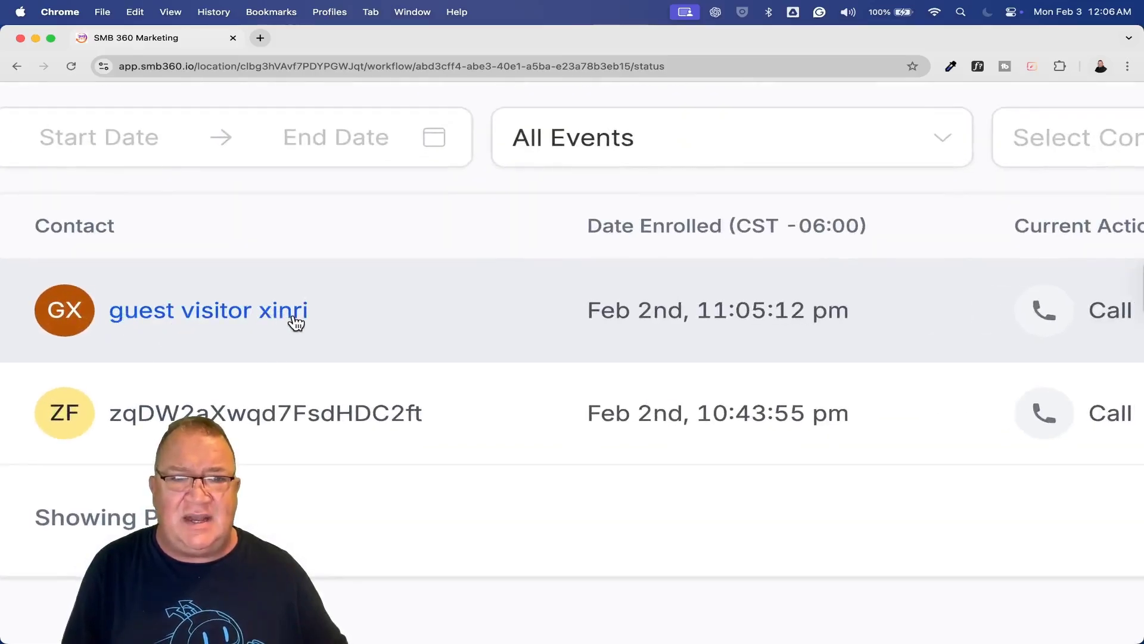
scroll(798, 310, right, 6)
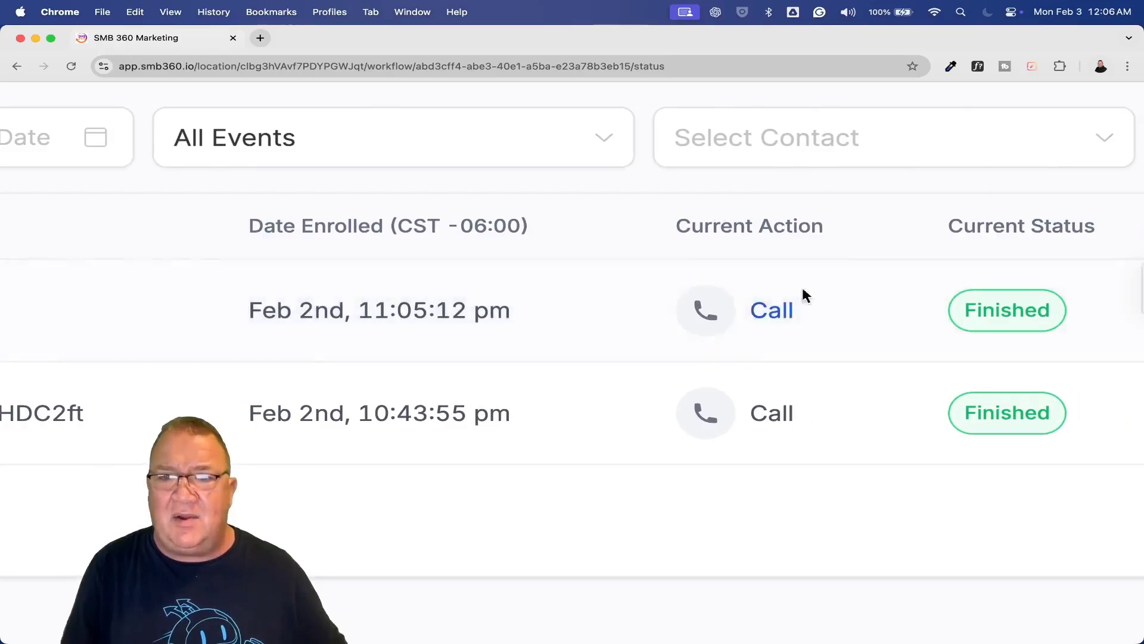
scroll(805, 295, right, 5)
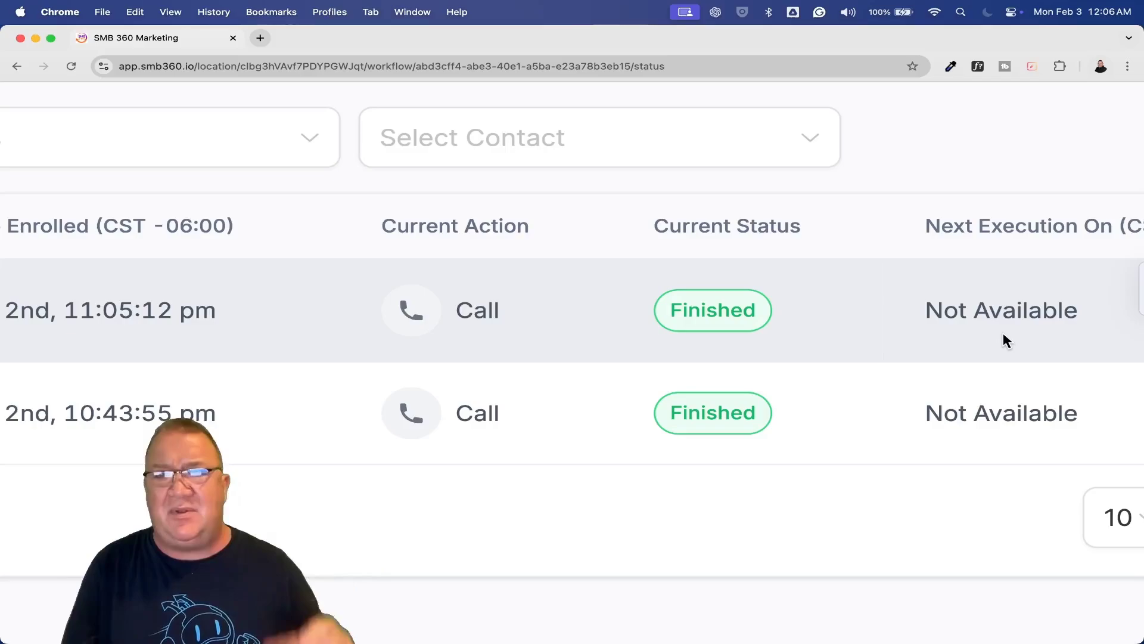
key(super+0)
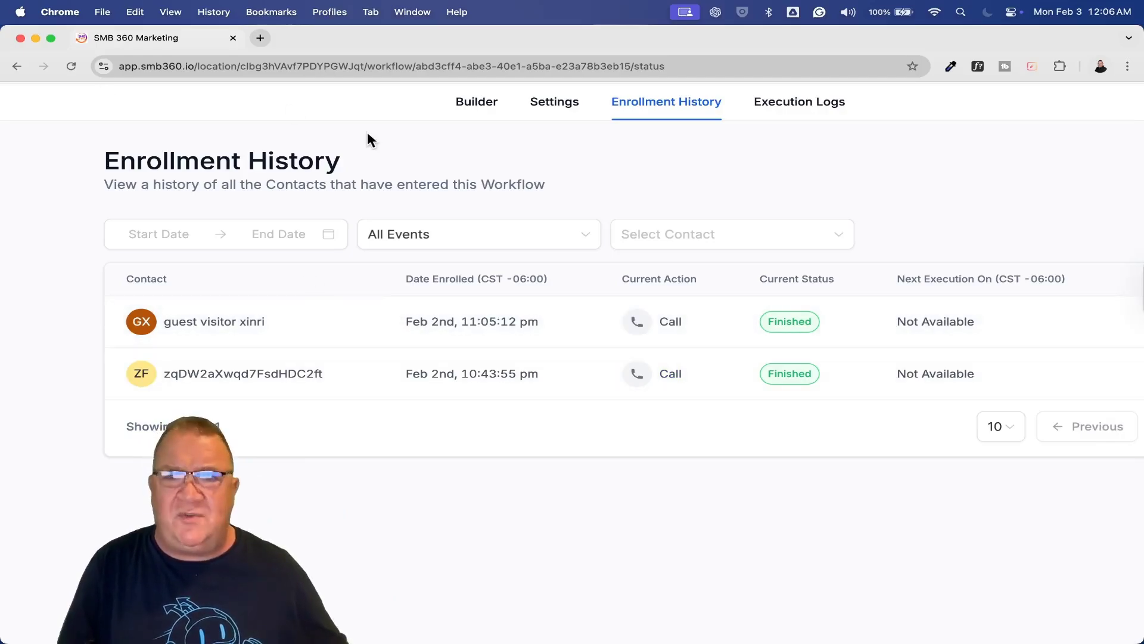
Reset the page zoom and go back to the Workflow List via 'Back to Workflows'
key(super+minus)
click(101, 101)
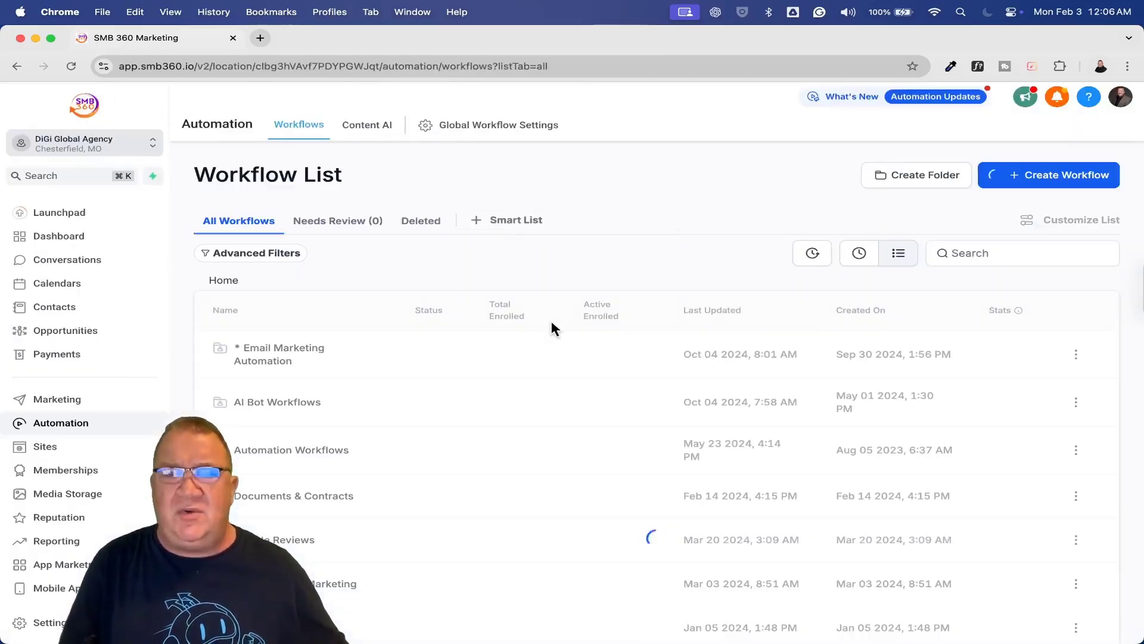